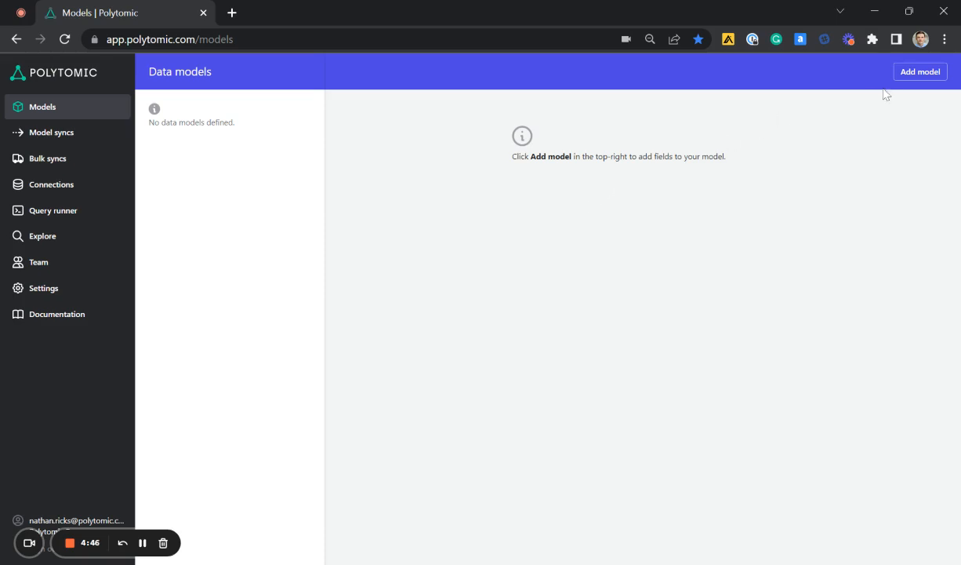
# Add a new data model based on the Chargebee connection.
pyautogui.click(927, 75)
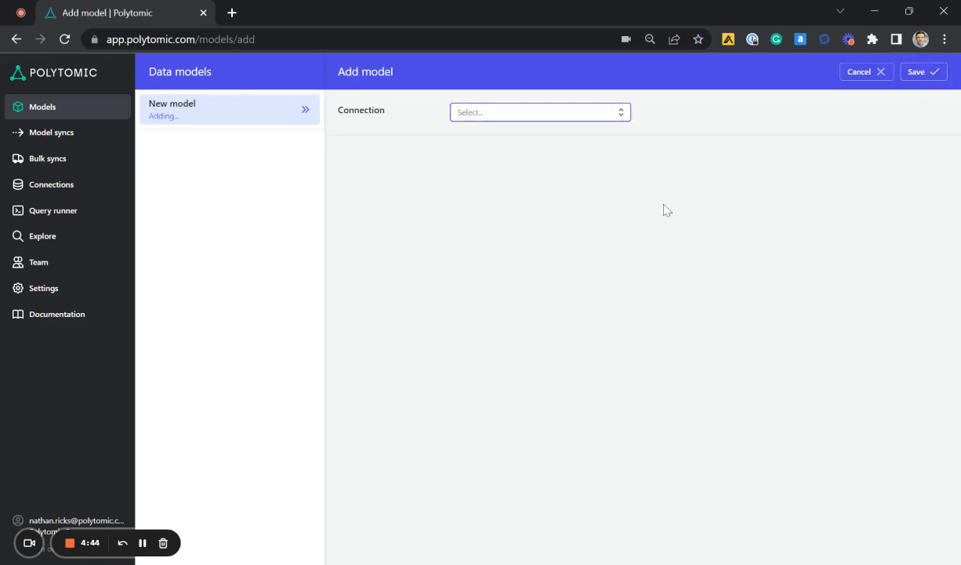
pyautogui.click(513, 115)
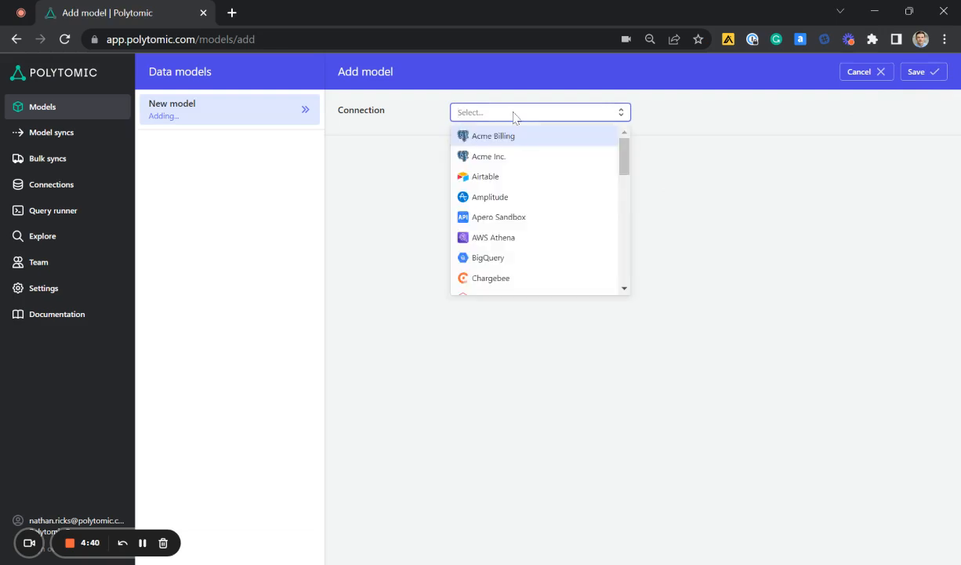
pyautogui.write('char')
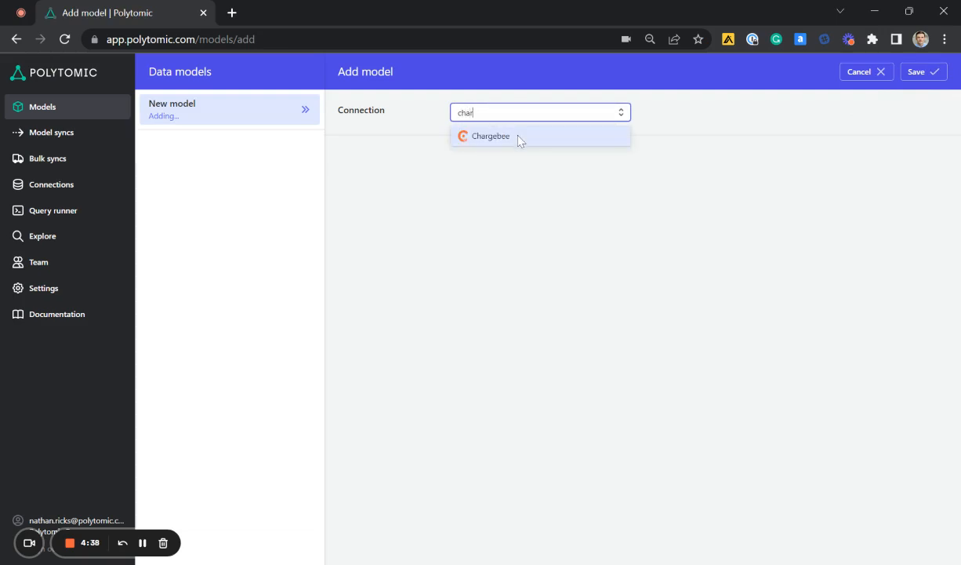
pyautogui.click(519, 140)
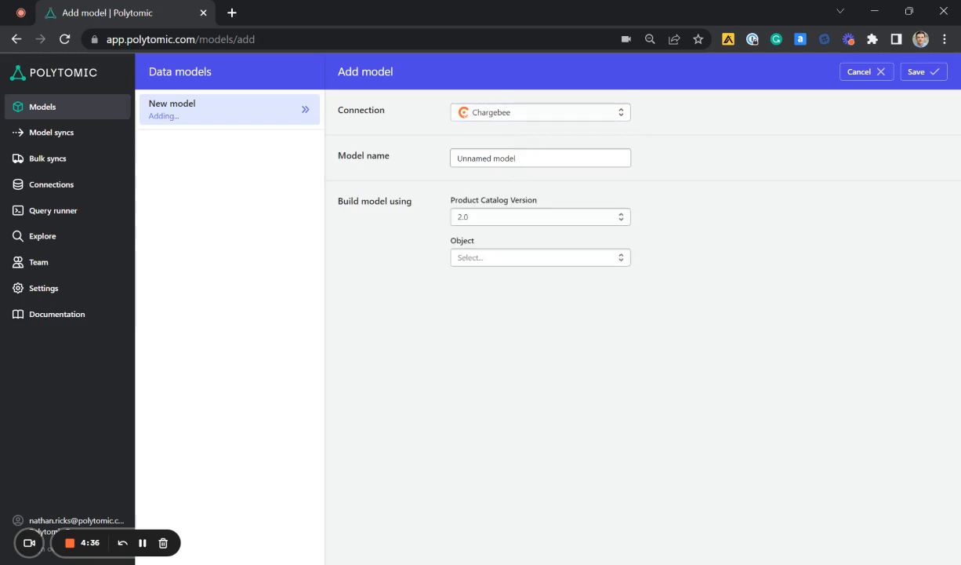
# Name the model Customers and build it from the Customers object.
pyautogui.moveTo(519, 157); pyautogui.dragTo(444, 163)
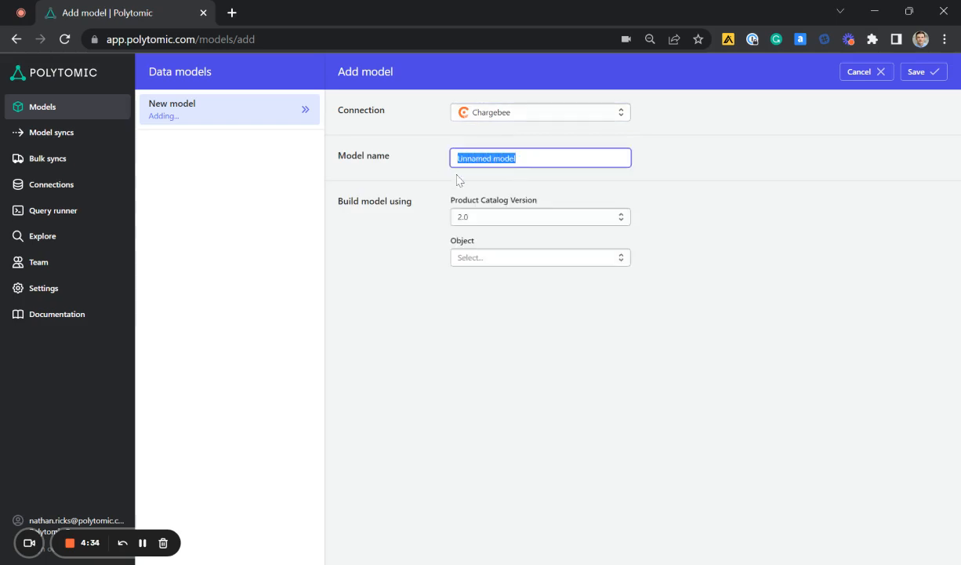
pyautogui.write('Customers')
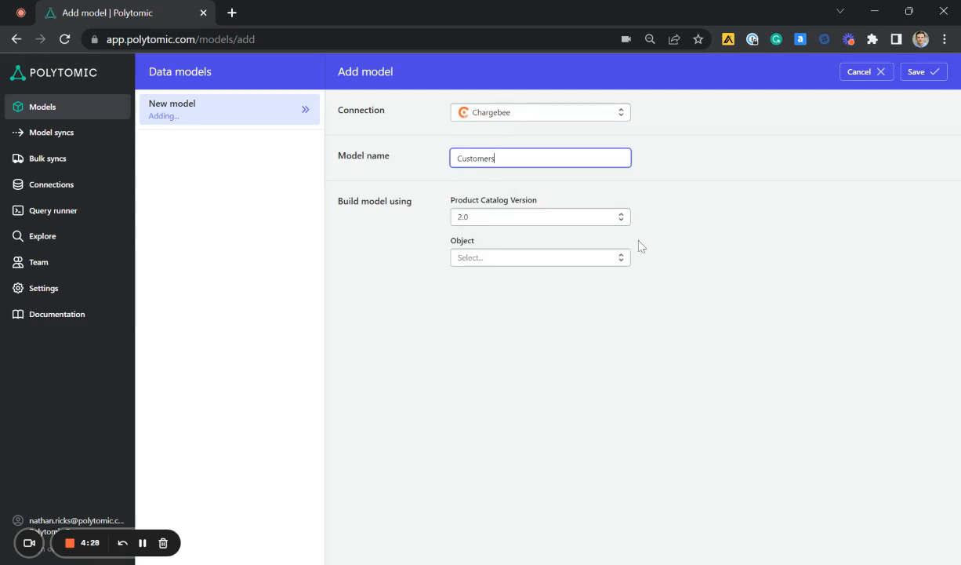
pyautogui.click(595, 264)
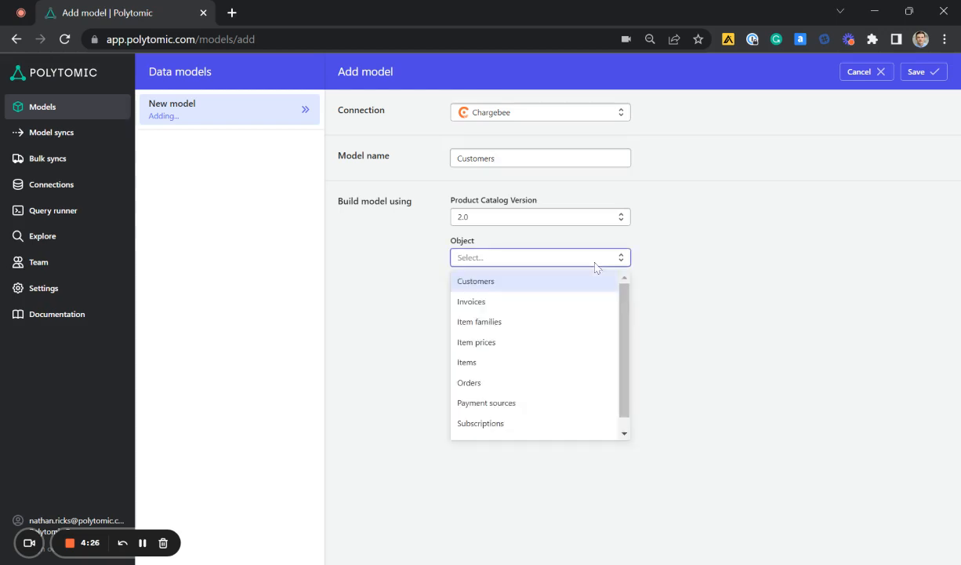
pyautogui.click(592, 291)
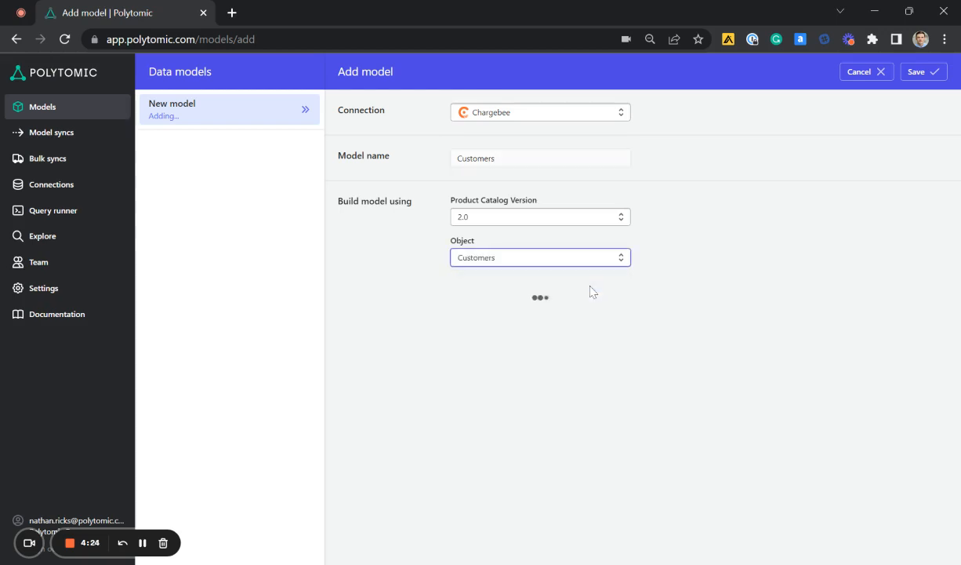
pyautogui.scroll(-2, 655, 255)
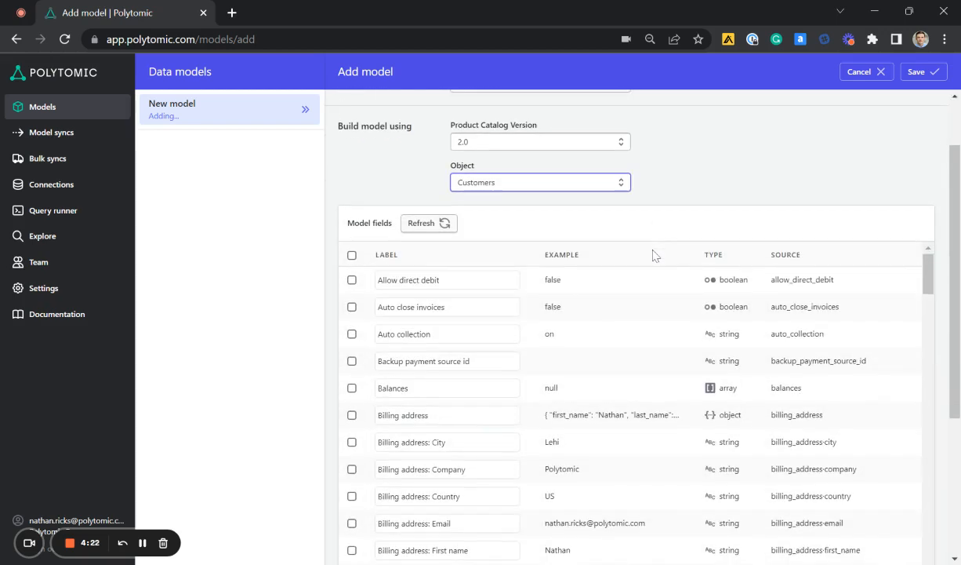
pyautogui.click(352, 255)
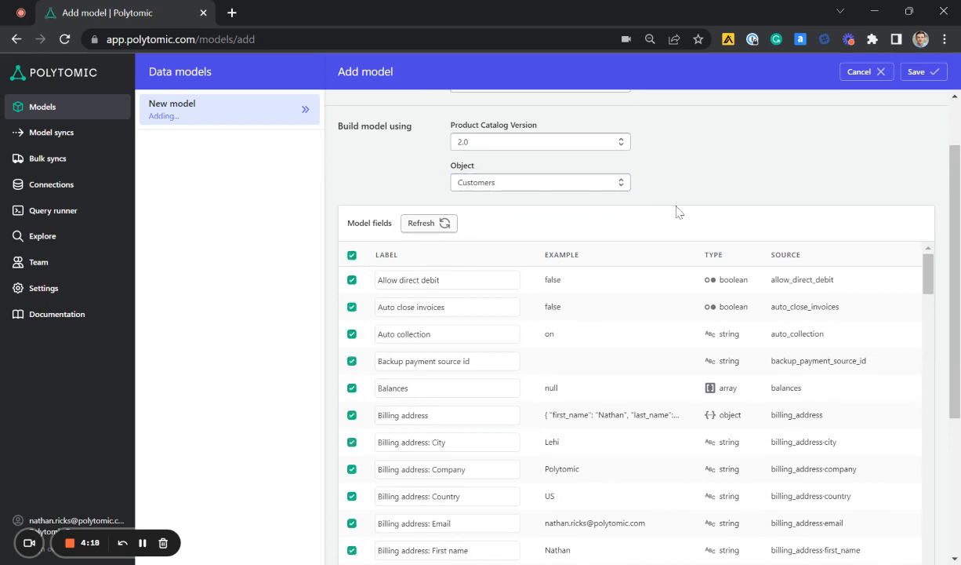
pyautogui.click(352, 255)
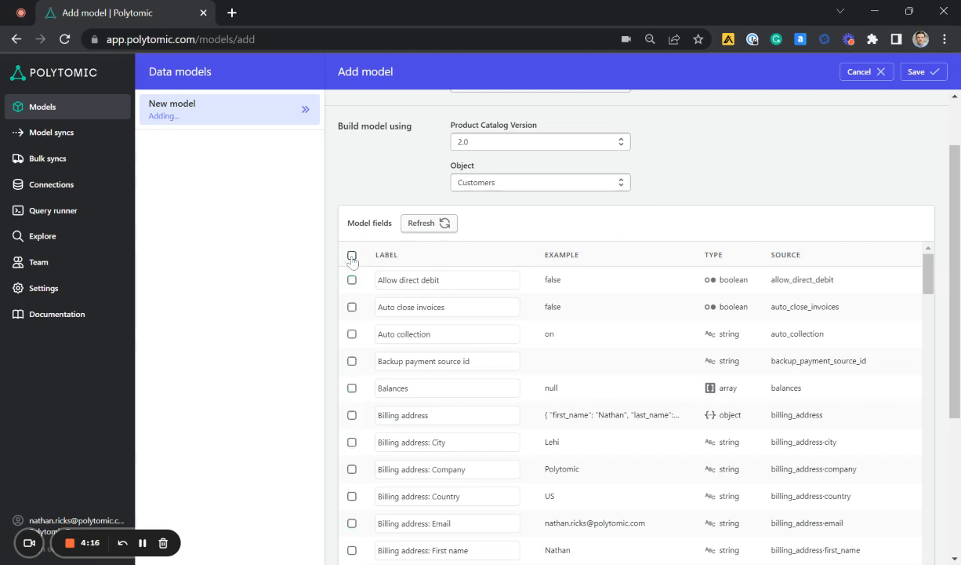
# Include the Company field and the billing address Zip, State code and Line 1 fields in the model, and save it.
pyautogui.scroll(-5, 649, 228)
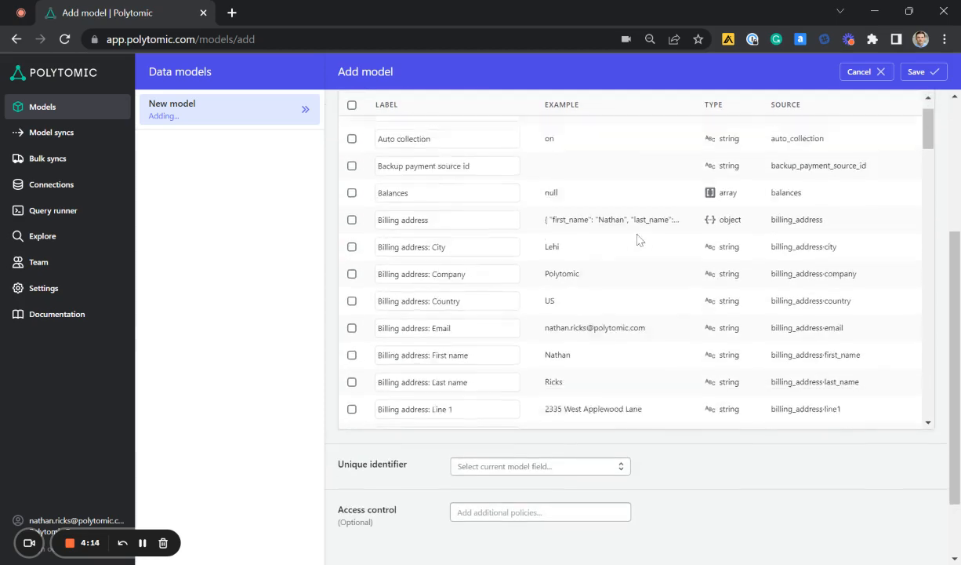
pyautogui.scroll(-7, 639, 240)
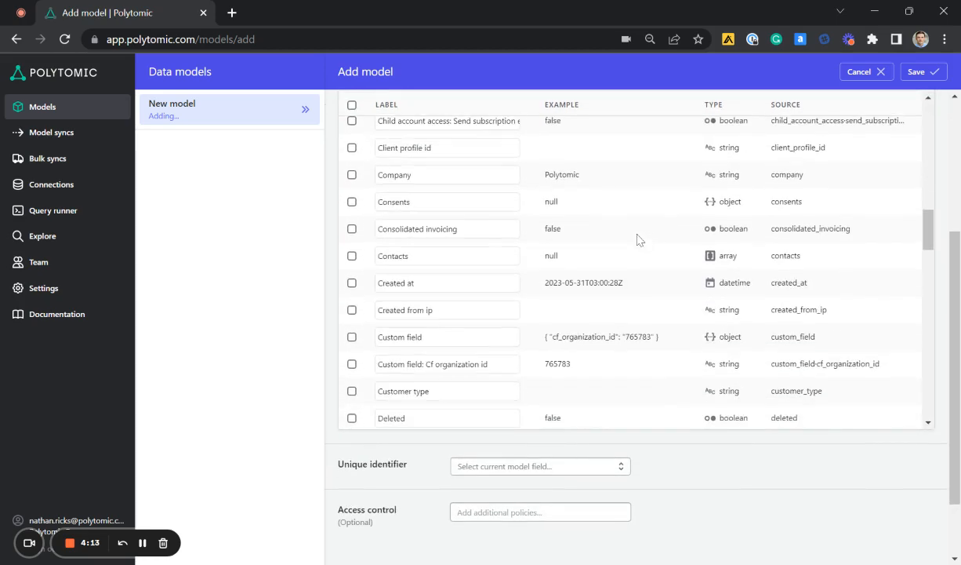
pyautogui.click(352, 175)
pyautogui.scroll(4, 407, 197)
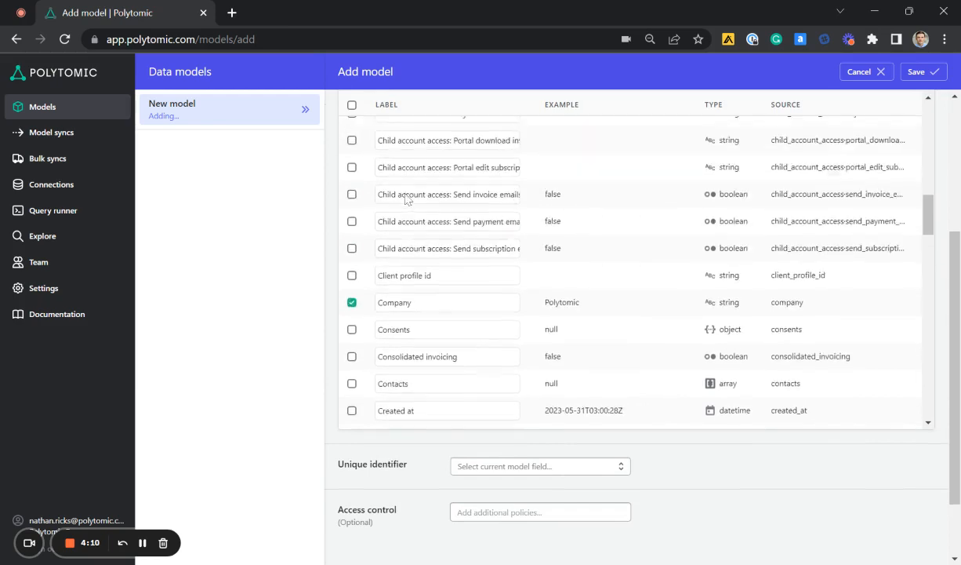
pyautogui.scroll(3, 411, 203)
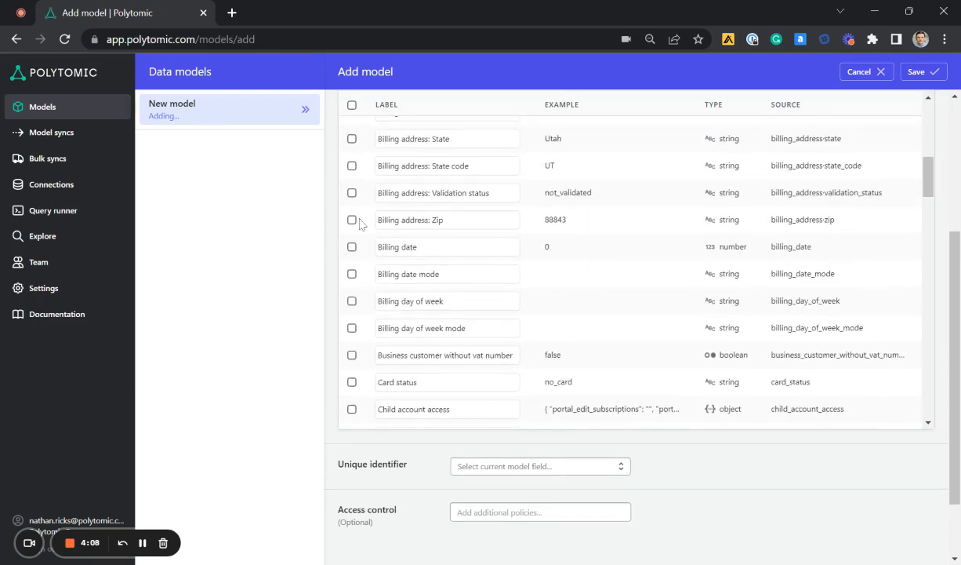
pyautogui.scroll(2, 354, 227)
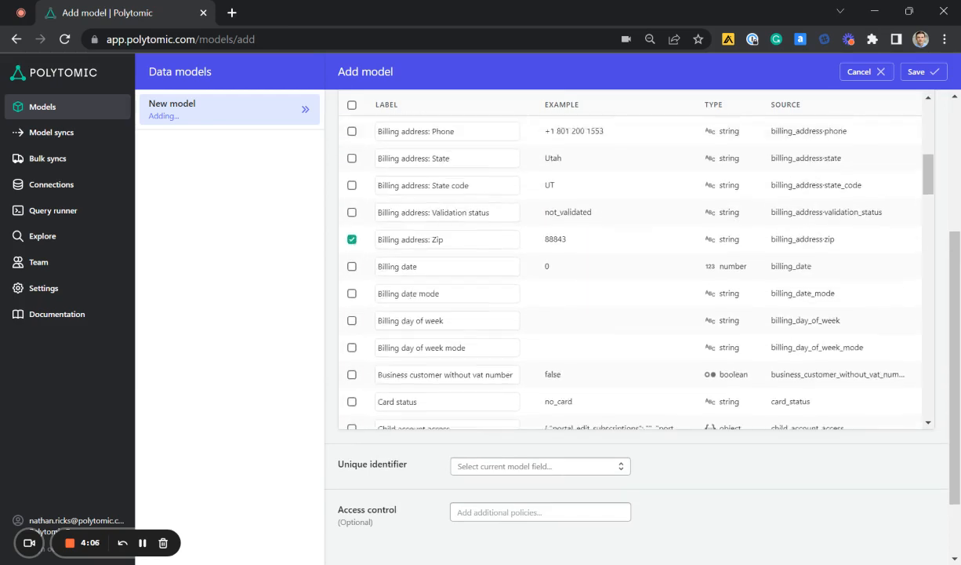
pyautogui.click(352, 240)
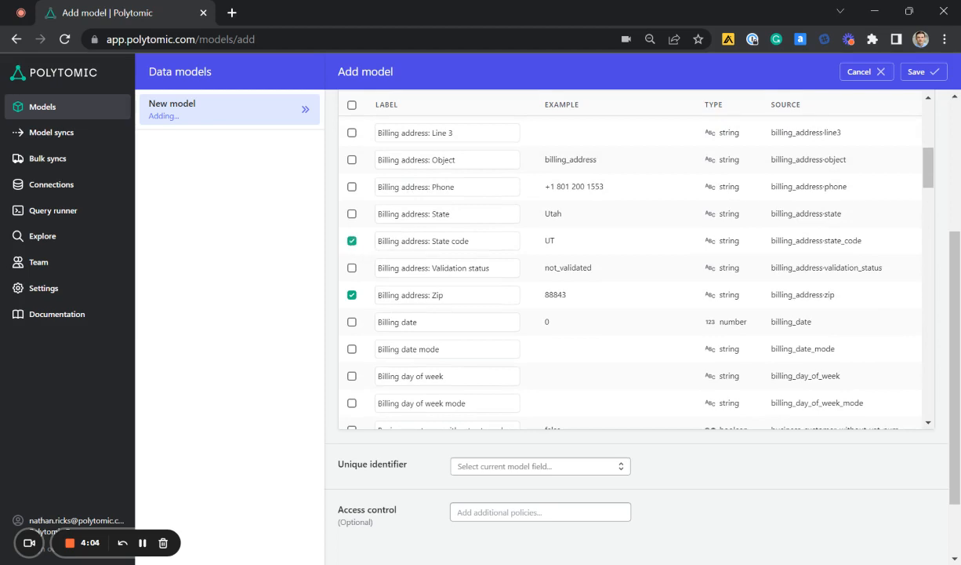
pyautogui.scroll(6, 352, 248)
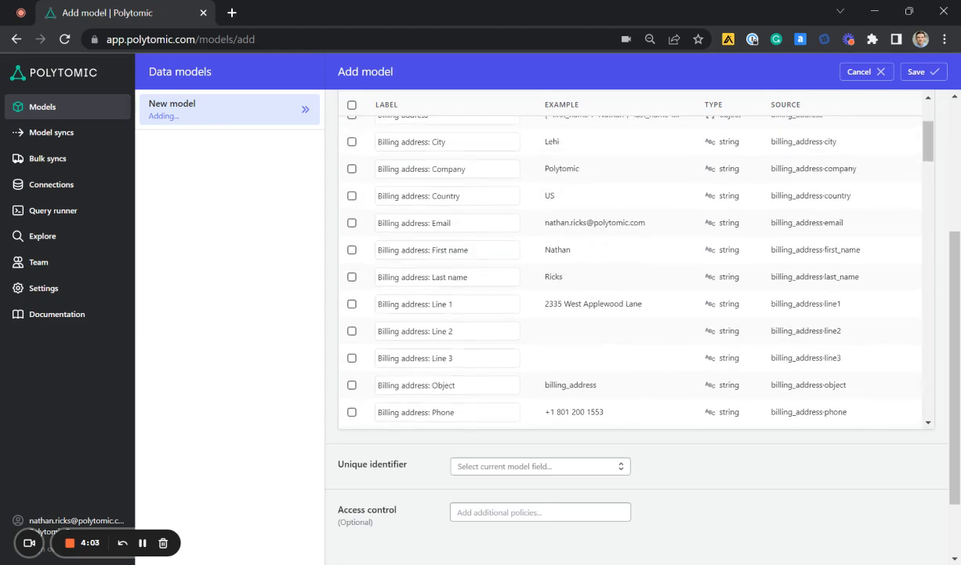
pyautogui.click(352, 304)
pyautogui.scroll(-1, 740, 455)
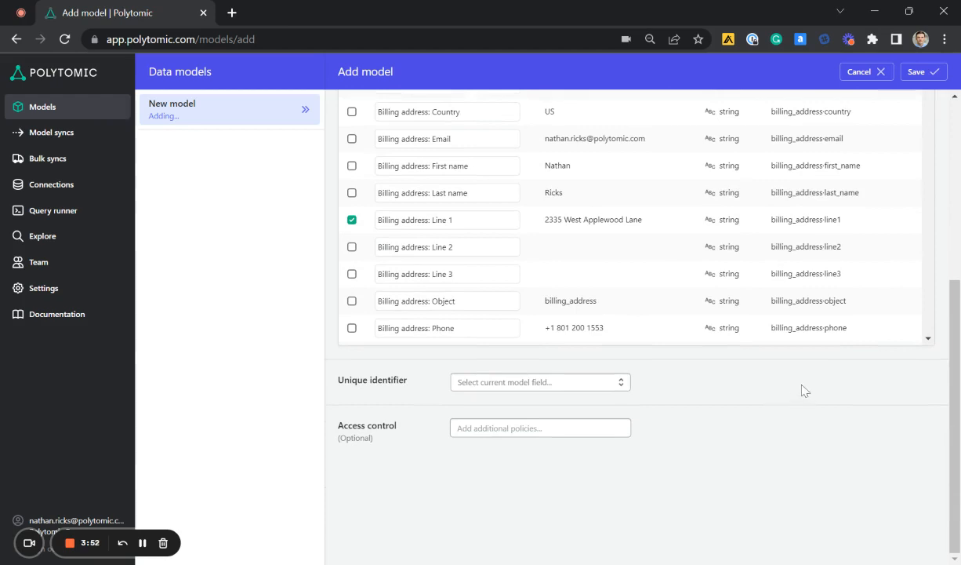
pyautogui.click(920, 72)
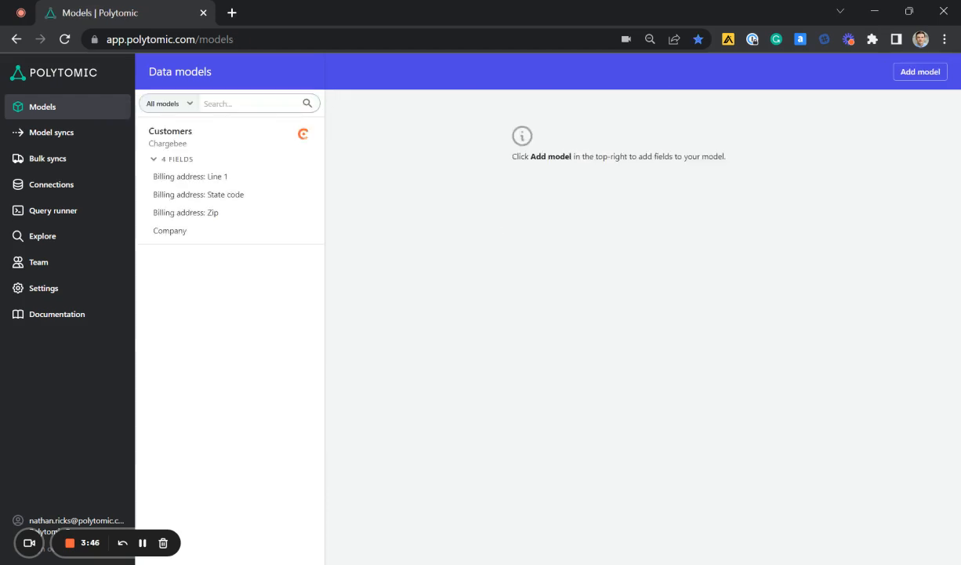
# Create a new model sync with Salesforce as the destination system.
pyautogui.click(76, 135)
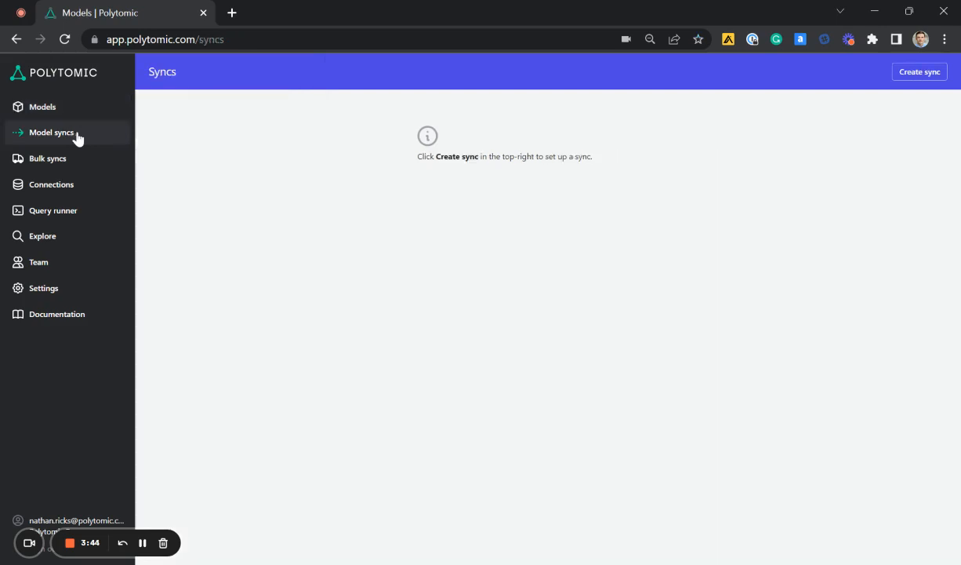
pyautogui.click(899, 72)
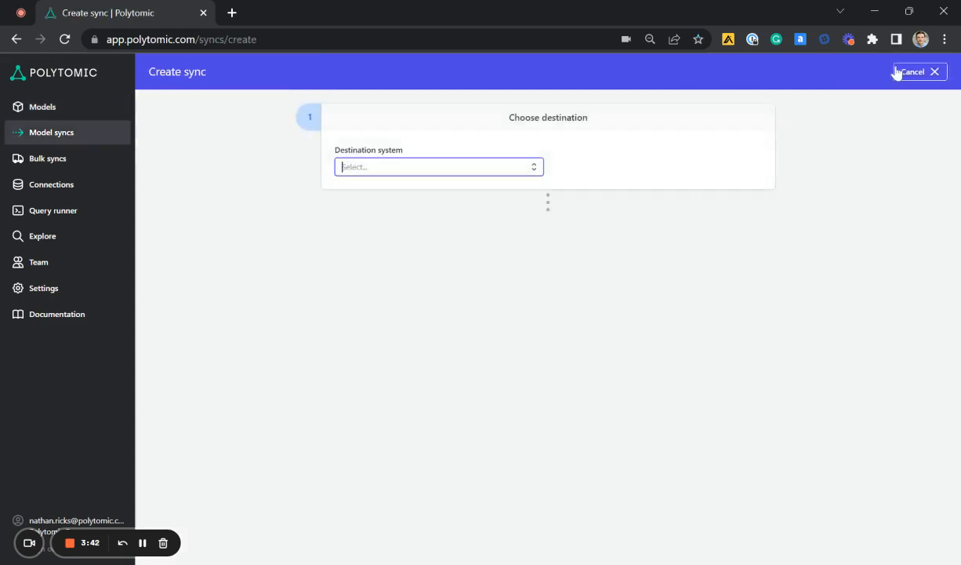
pyautogui.click(455, 175)
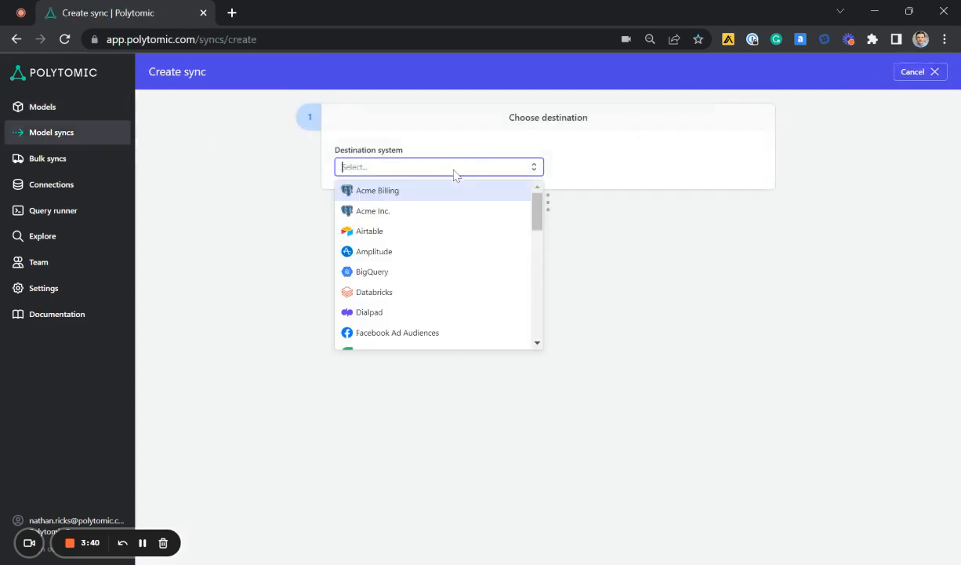
pyautogui.write('sales')
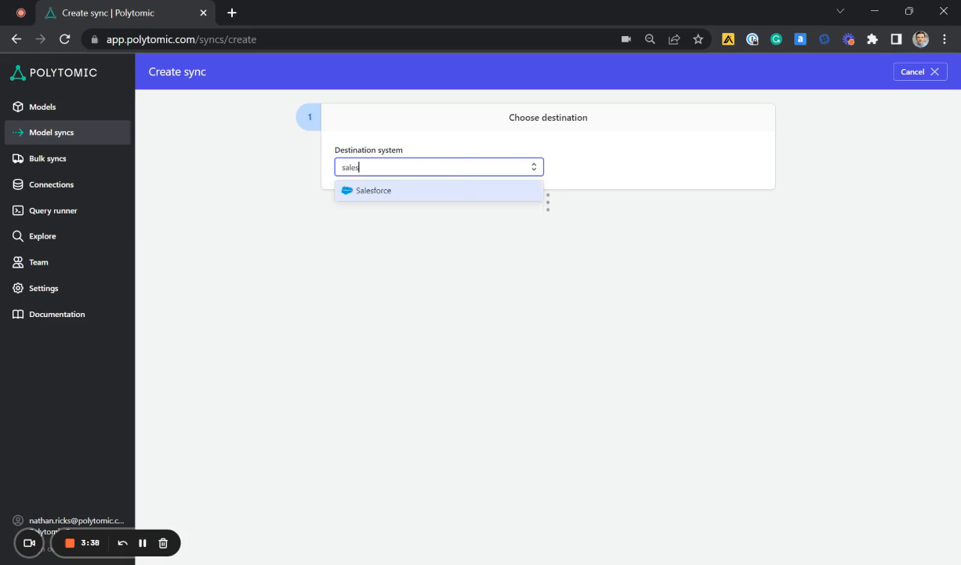
pyautogui.click(446, 188)
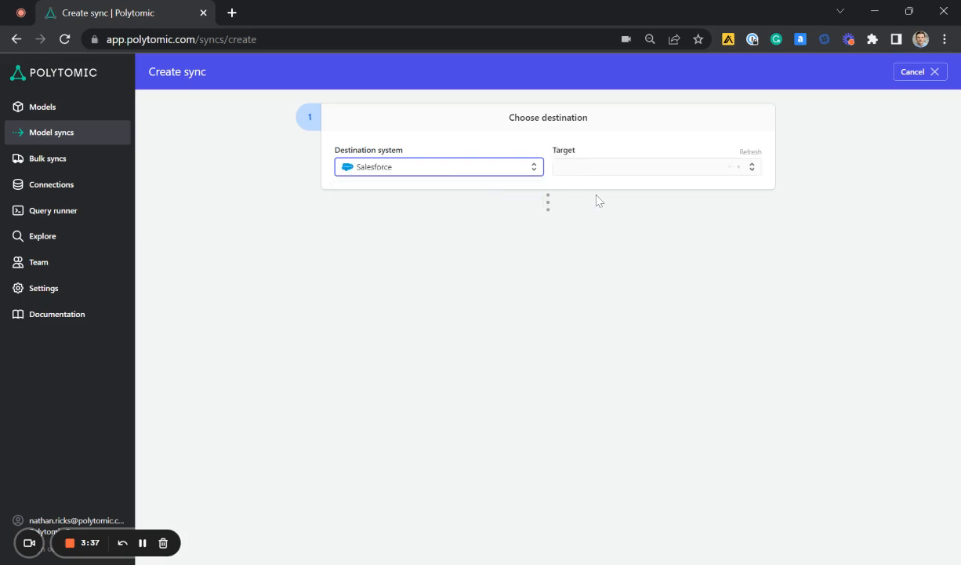
# Set the sync's target to Accounts and its sync mode to Update or Create.
pyautogui.click(664, 172)
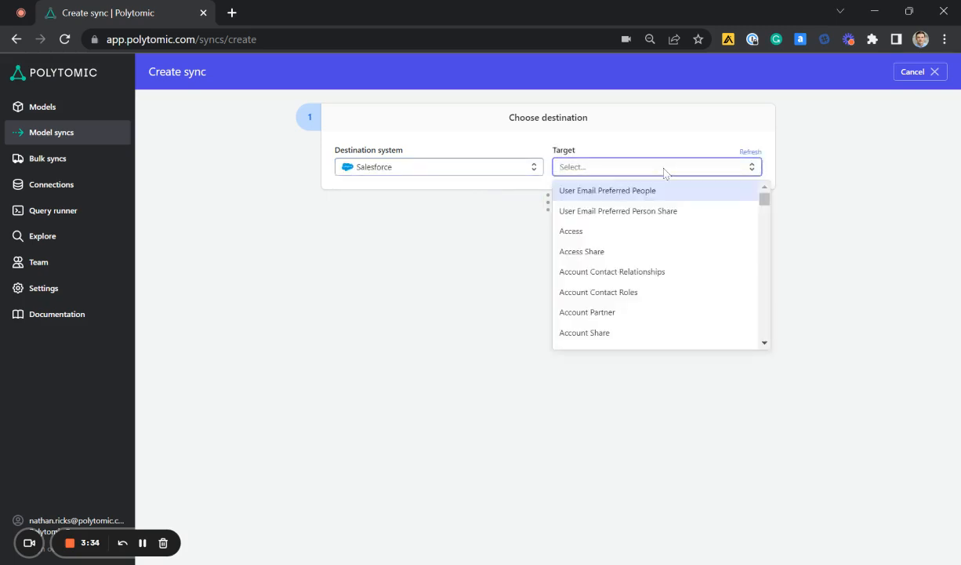
pyautogui.write('account')
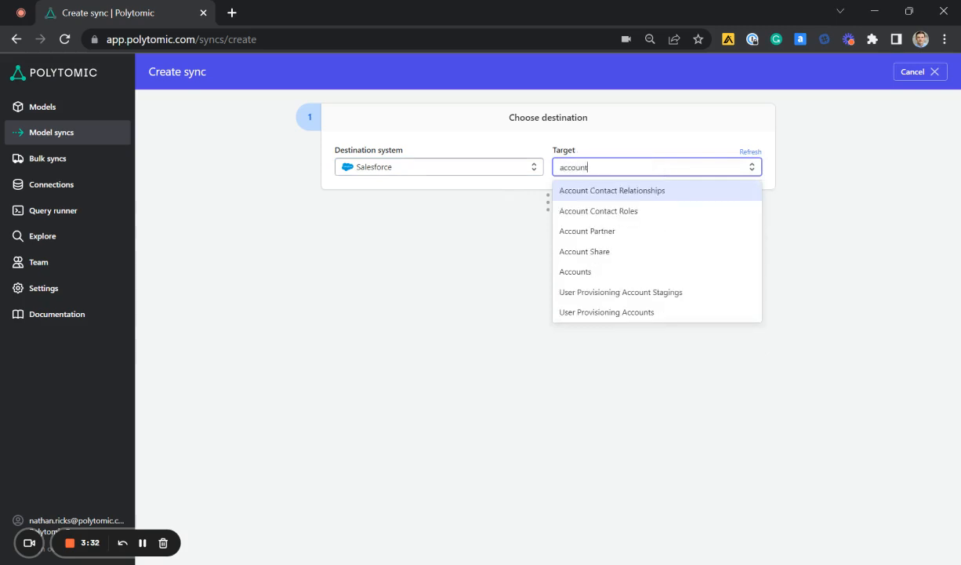
pyautogui.write('s')
pyautogui.click(664, 210)
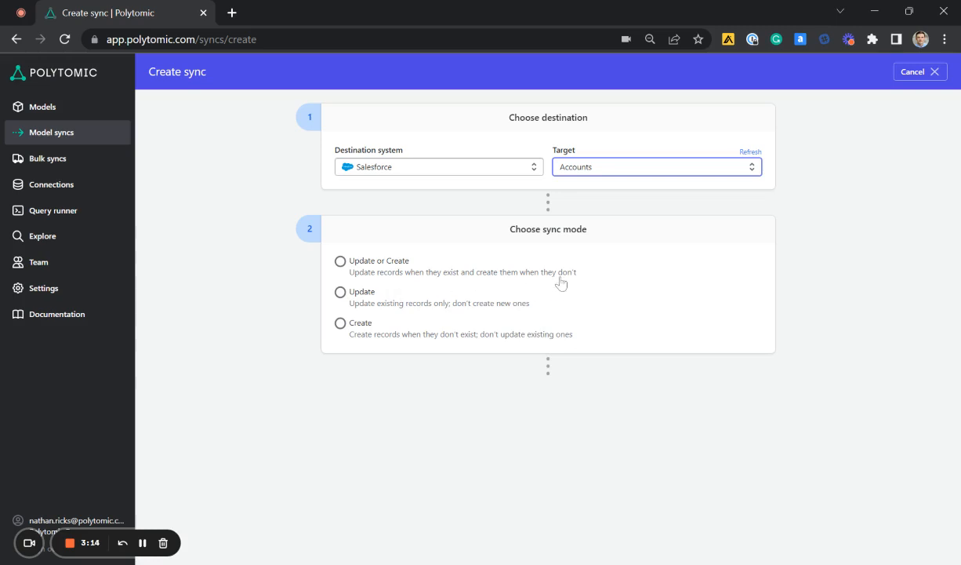
pyautogui.click(340, 261)
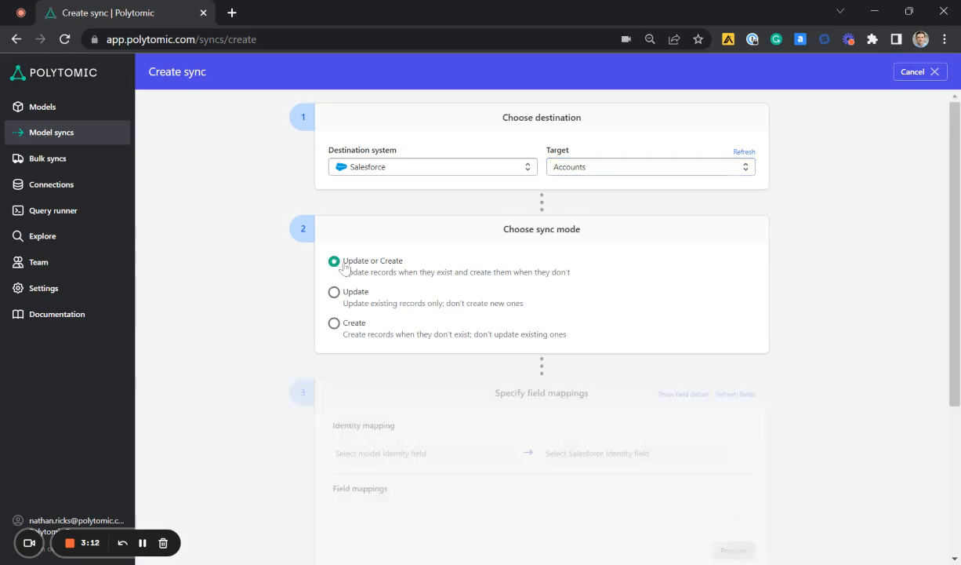
# Set the identity mapping to match the model's Company field to the Salesforce Account Name field.
pyautogui.scroll(-3, 690, 212)
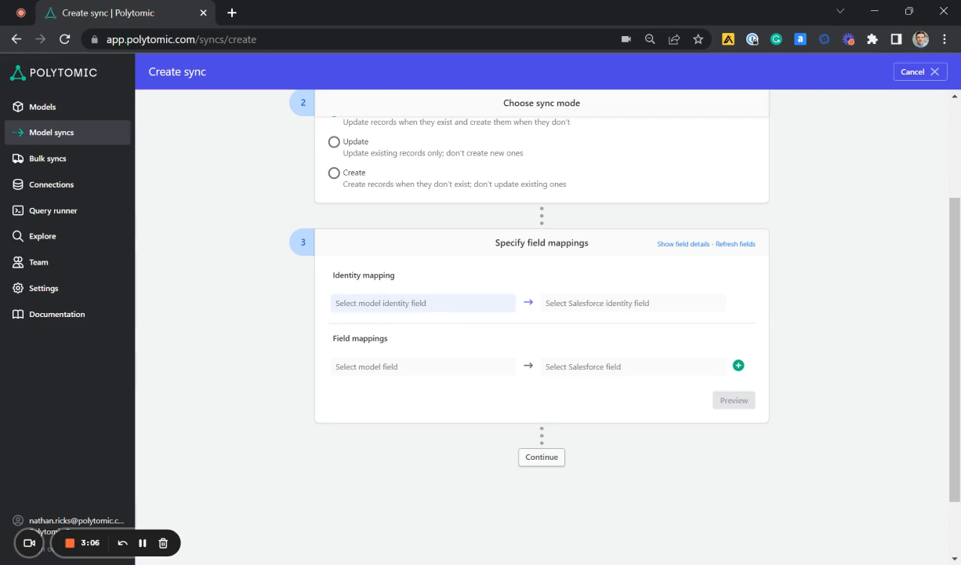
pyautogui.click(446, 308)
pyautogui.scroll(-3, 409, 492)
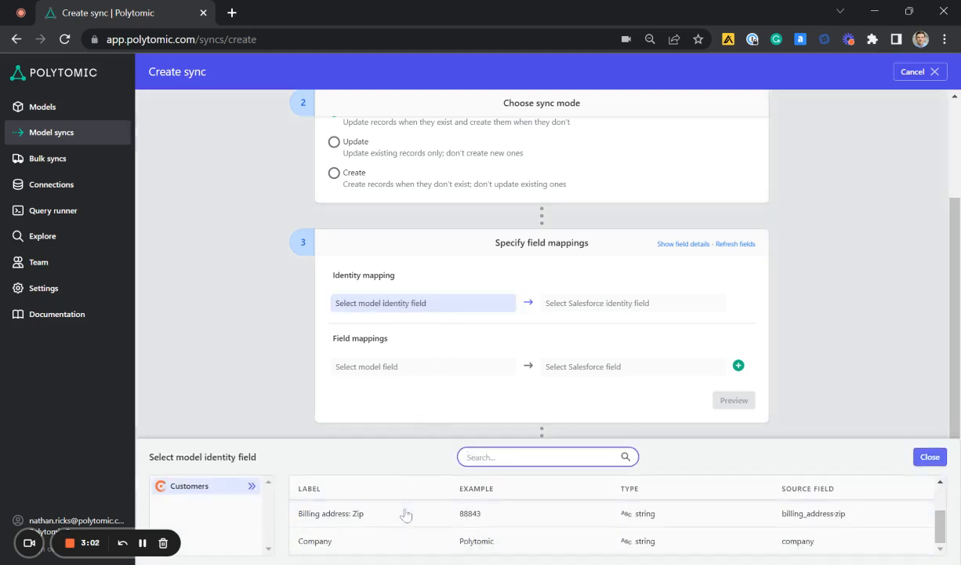
pyautogui.click(396, 541)
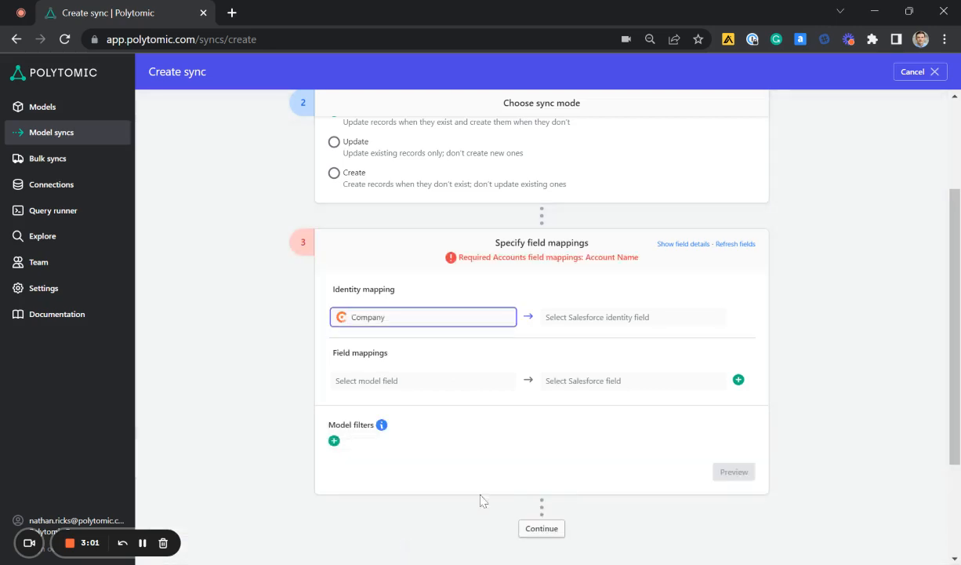
pyautogui.click(636, 322)
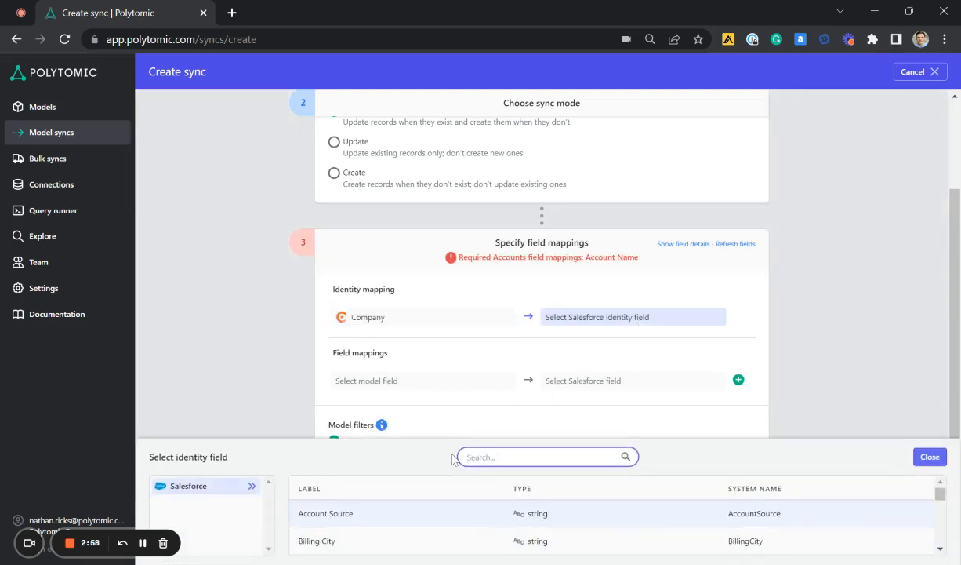
pyautogui.write('acco')
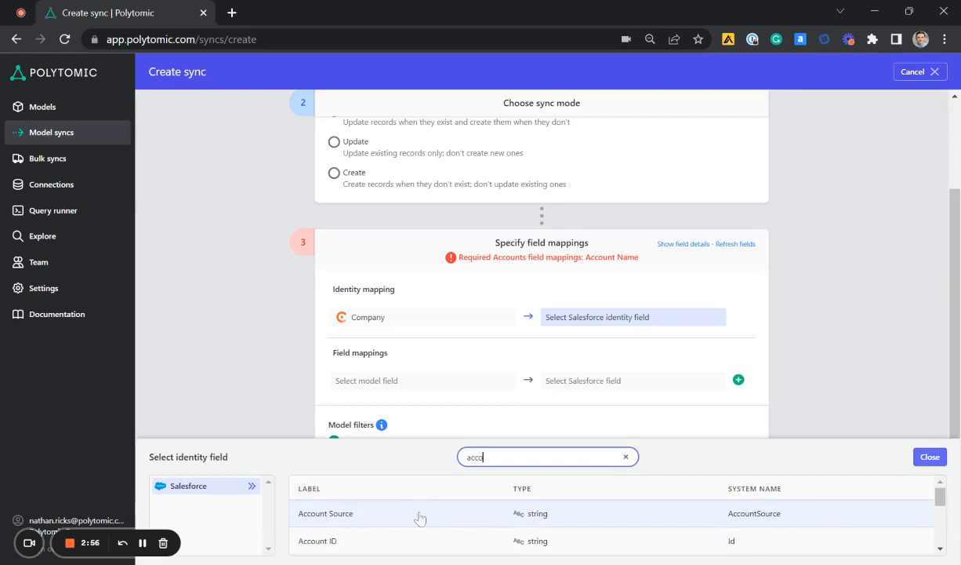
pyautogui.write('unt na')
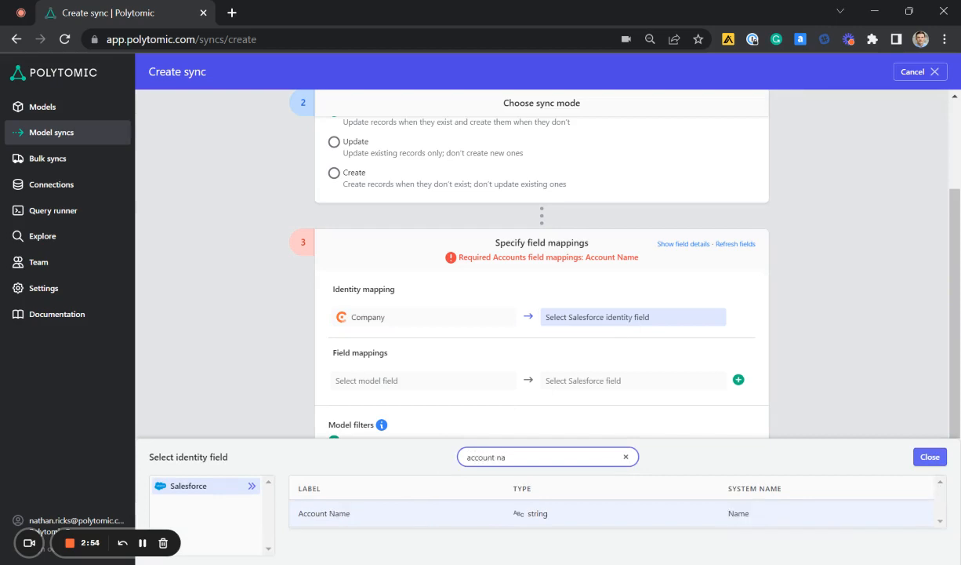
pyautogui.click(418, 516)
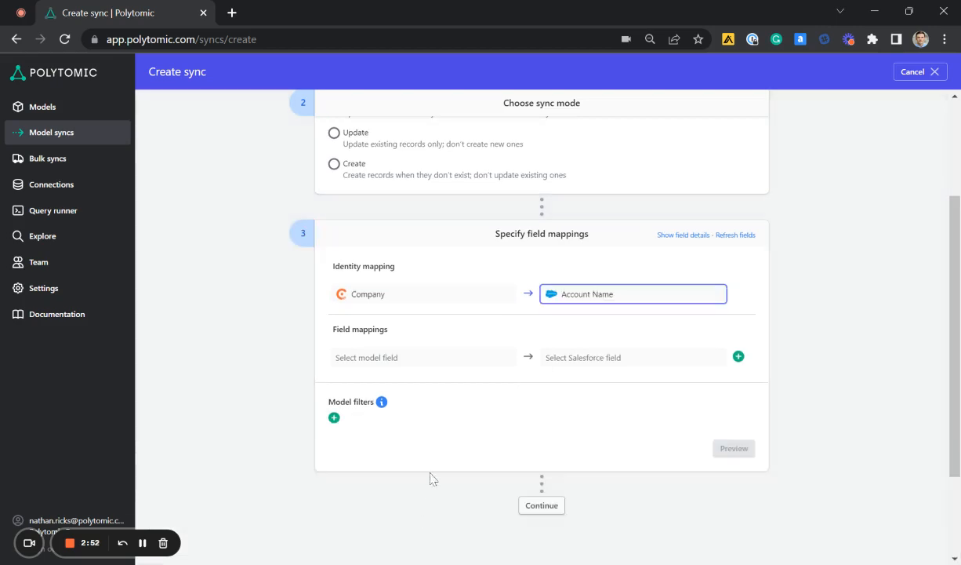
# Add the model fields Billing address: Line 1, Billing address: State code and Billing address: Zip to the field mappings.
pyautogui.click(474, 359)
pyautogui.click(472, 358)
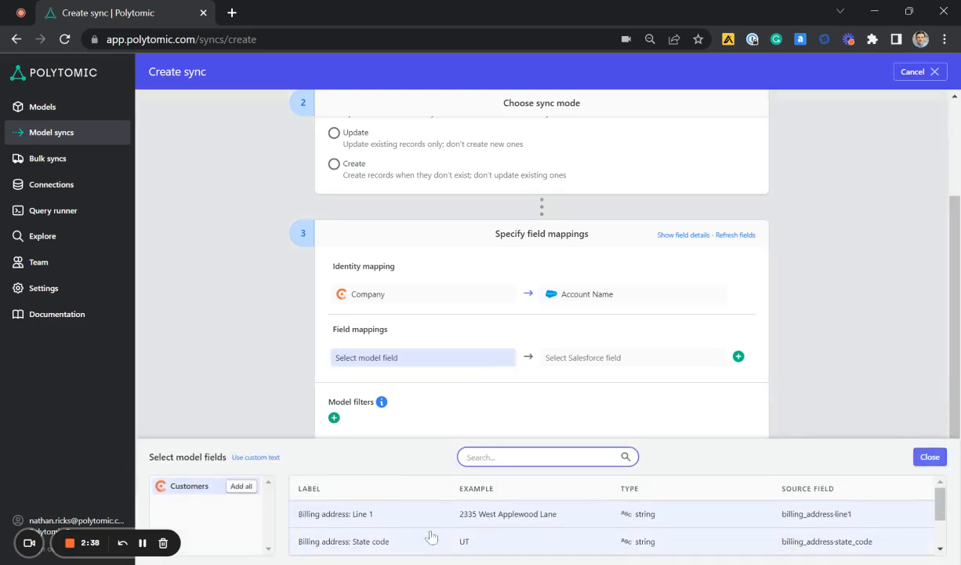
pyautogui.scroll(-2, 426, 533)
pyautogui.scroll(2, 427, 532)
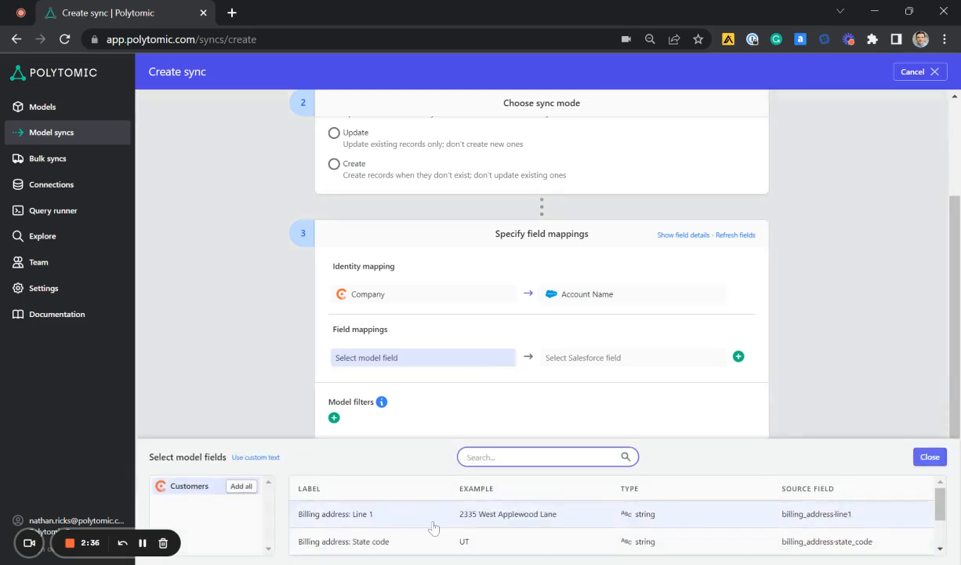
pyautogui.click(429, 523)
pyautogui.click(425, 541)
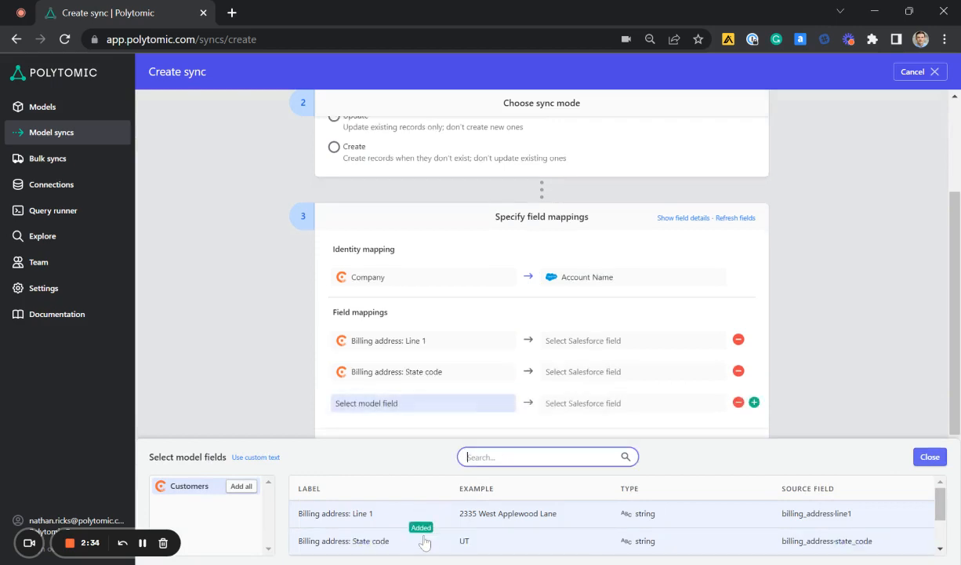
pyautogui.scroll(-1, 423, 541)
pyautogui.click(422, 517)
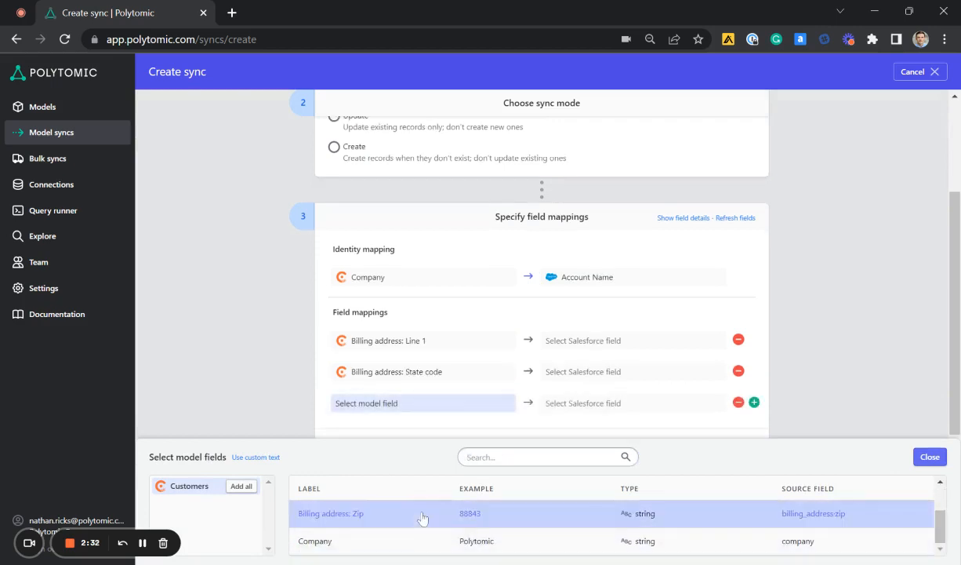
pyautogui.click(929, 458)
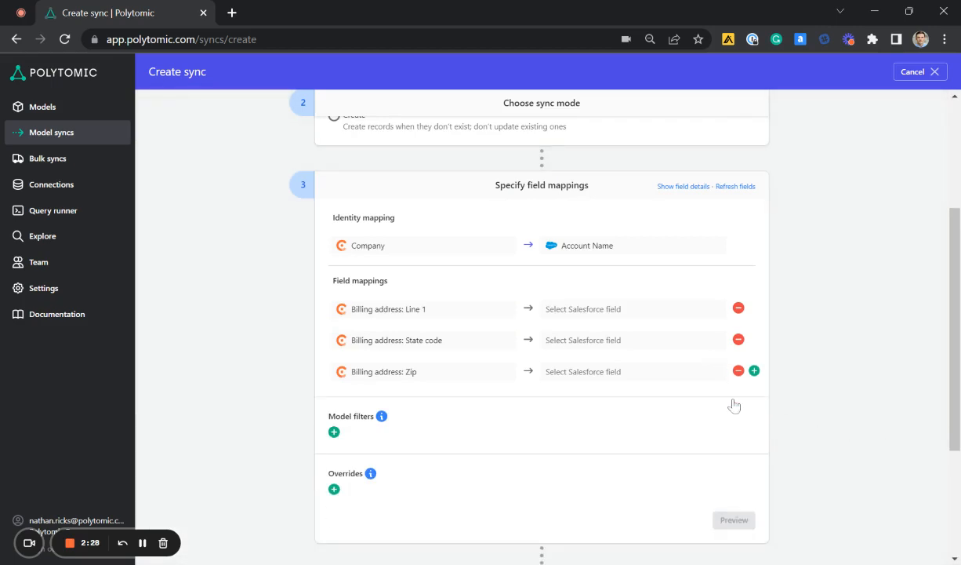
# Map Billing address: Line 1 to the Salesforce Billing Street field.
pyautogui.click(618, 314)
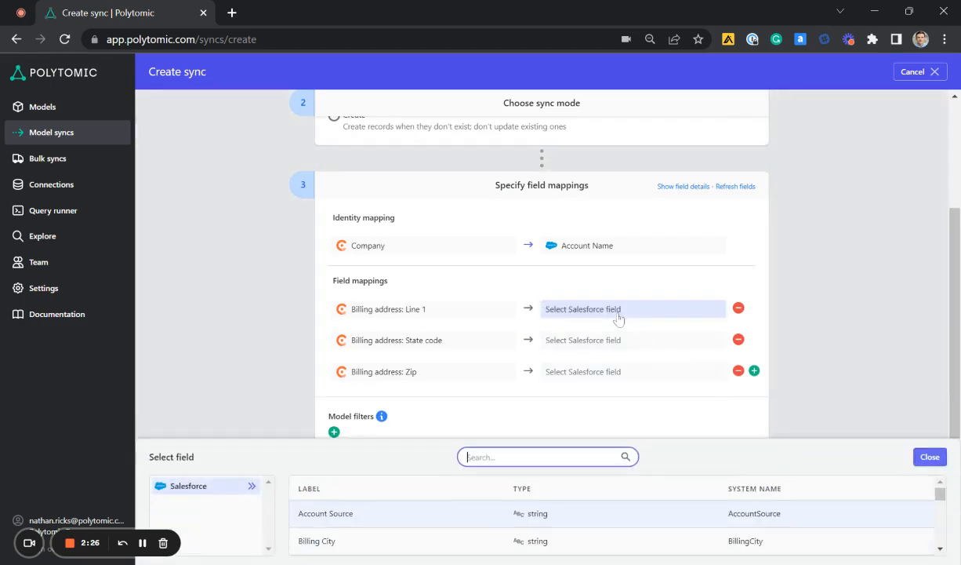
pyautogui.scroll(-1, 557, 527)
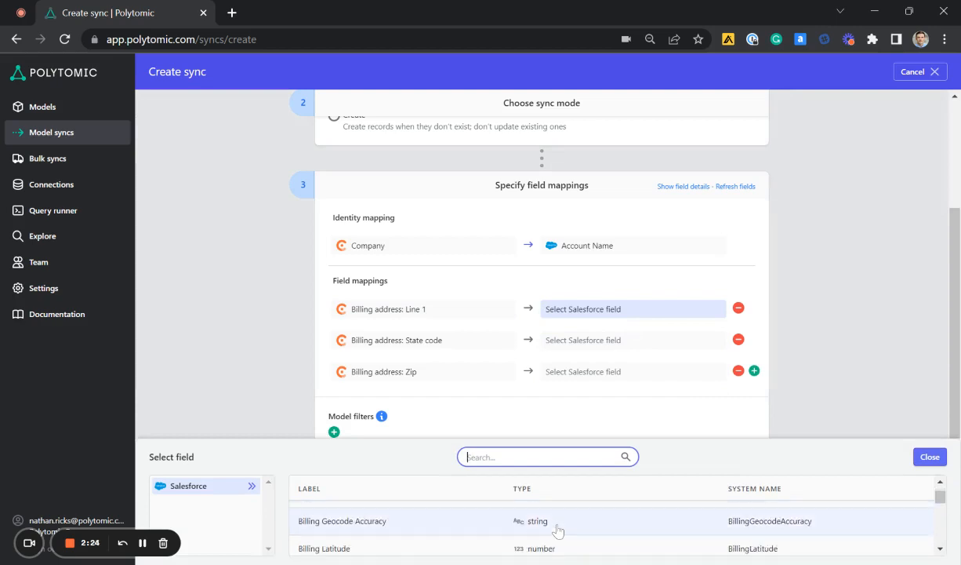
pyautogui.scroll(-1, 557, 531)
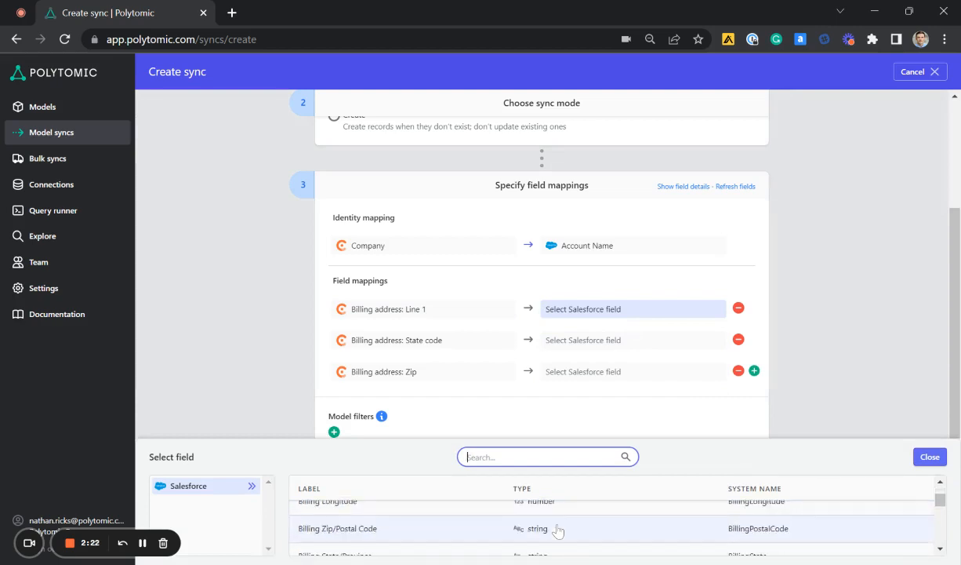
pyautogui.scroll(-2, 558, 529)
pyautogui.scroll(1, 545, 541)
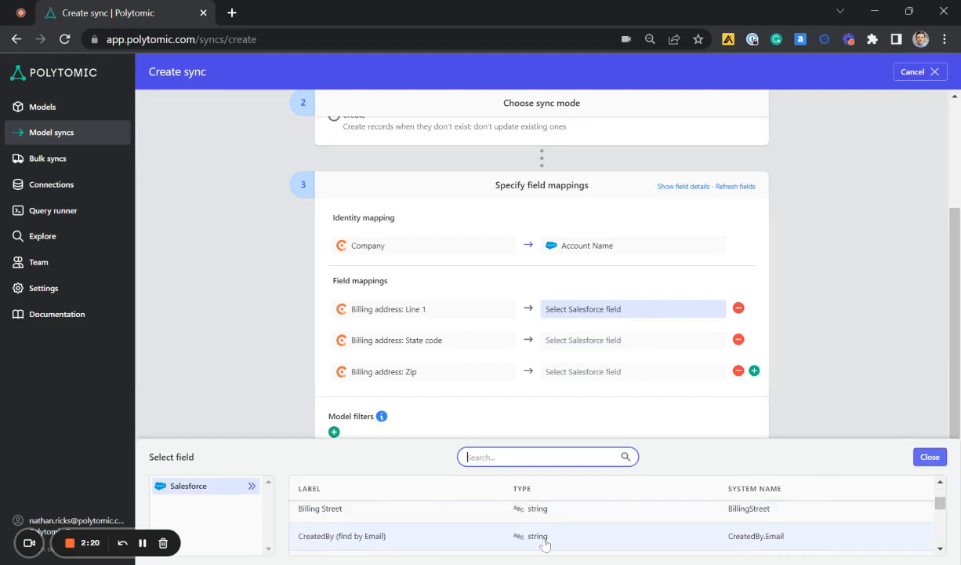
pyautogui.click(546, 511)
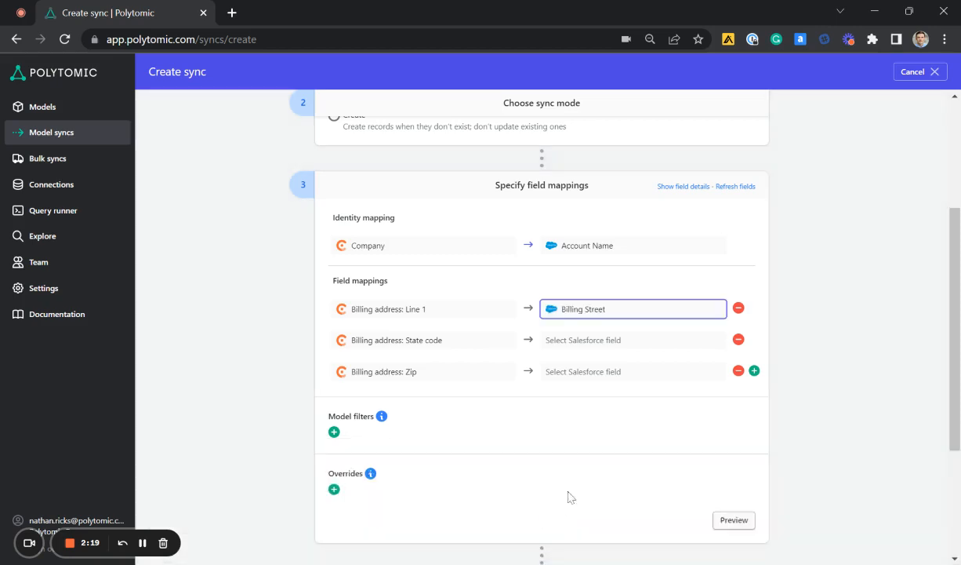
# Map Billing address: State code to the Salesforce Billing State/Province field.
pyautogui.click(618, 342)
pyautogui.scroll(-1, 526, 517)
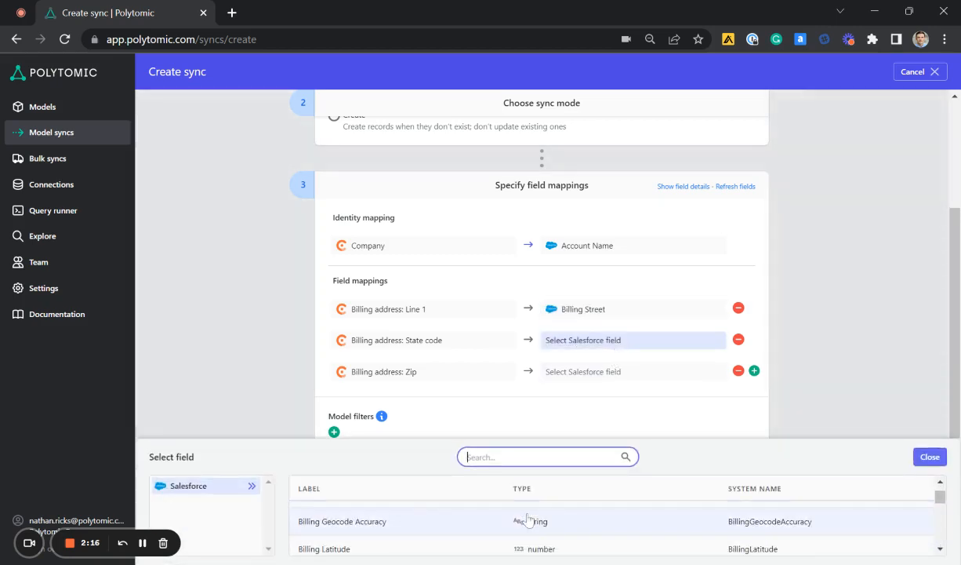
pyautogui.scroll(-1, 517, 525)
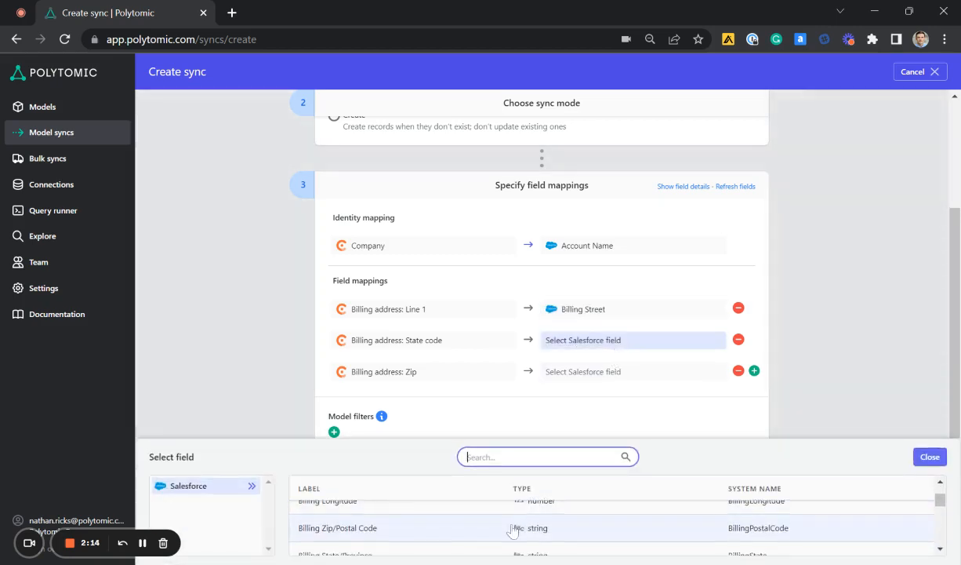
pyautogui.scroll(-1, 511, 530)
pyautogui.scroll(1, 511, 529)
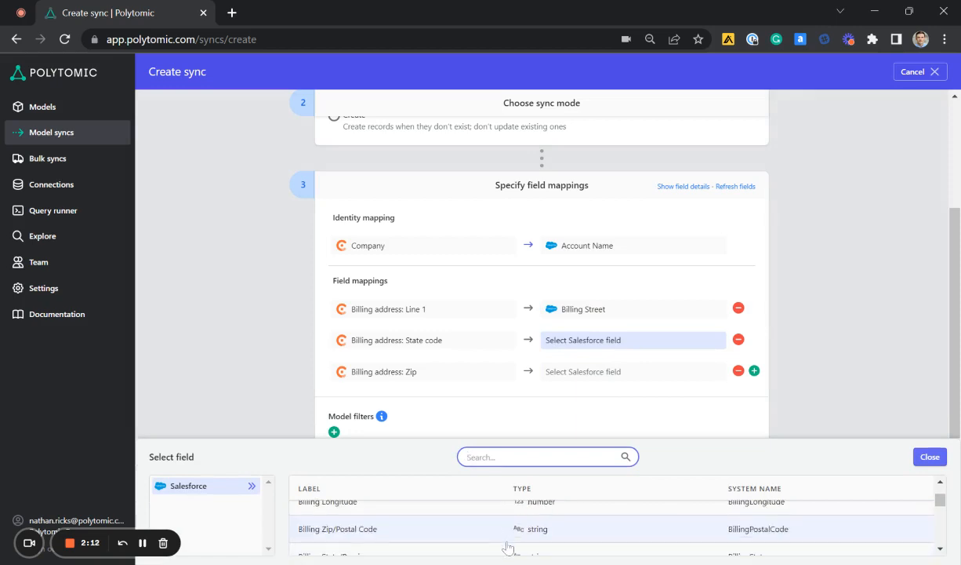
pyautogui.click(514, 549)
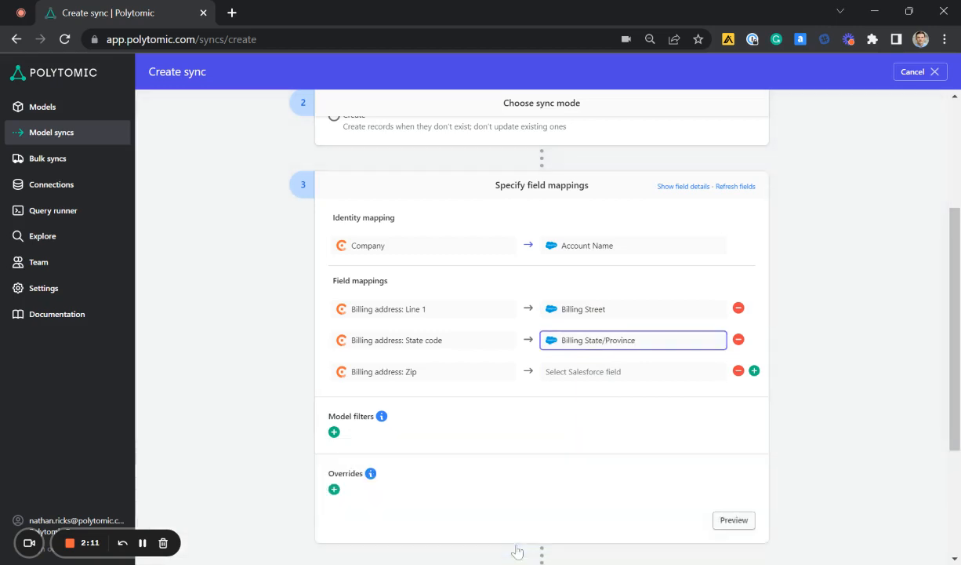
# Map Billing address: Zip to the Salesforce Billing Zip/Postal Code field.
pyautogui.click(661, 370)
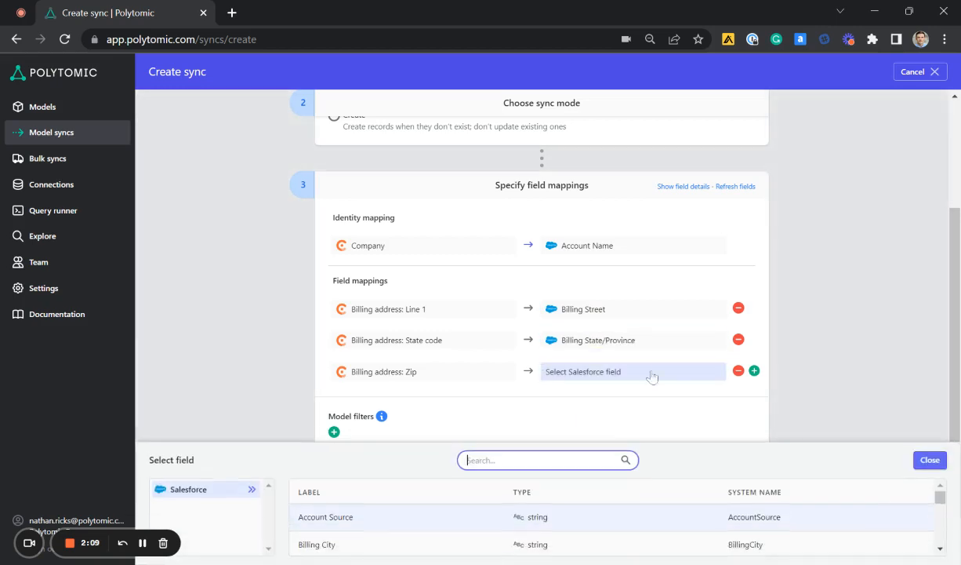
pyautogui.scroll(-3, 485, 522)
pyautogui.scroll(-2, 485, 521)
pyautogui.click(480, 524)
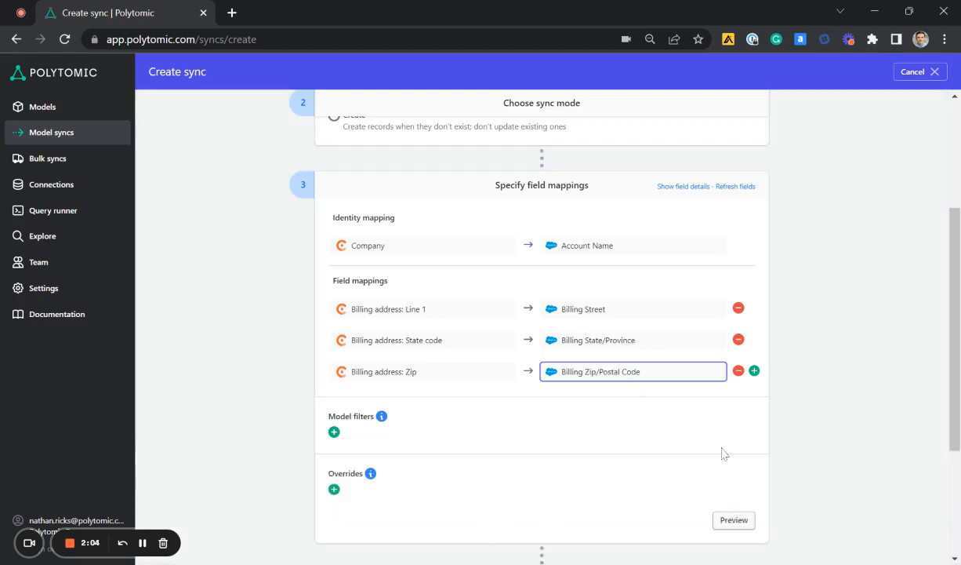
# Accept the field mappings and set the sync schedule's frequency to Continuous, proceeding to the sync summary.
pyautogui.scroll(-1, 723, 453)
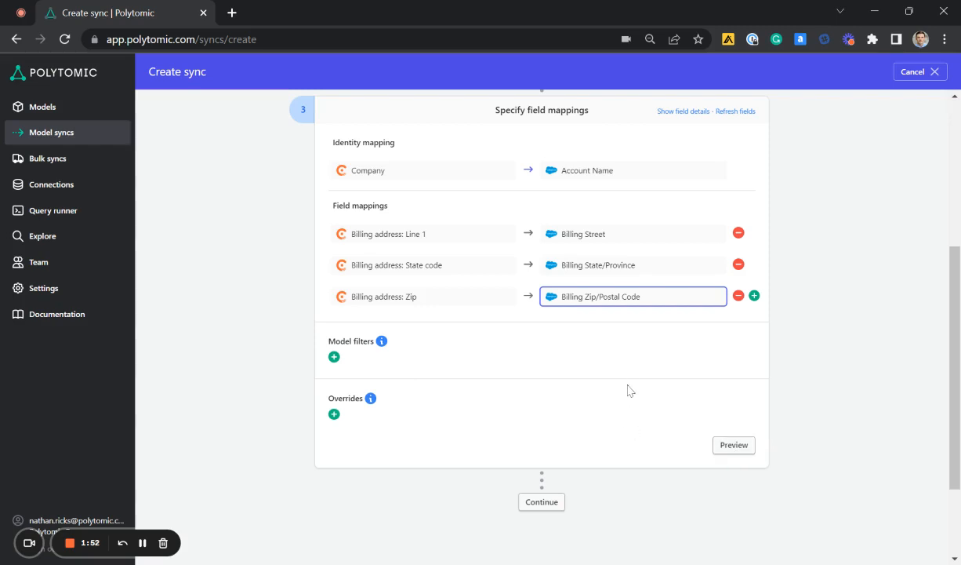
pyautogui.scroll(-1, 628, 390)
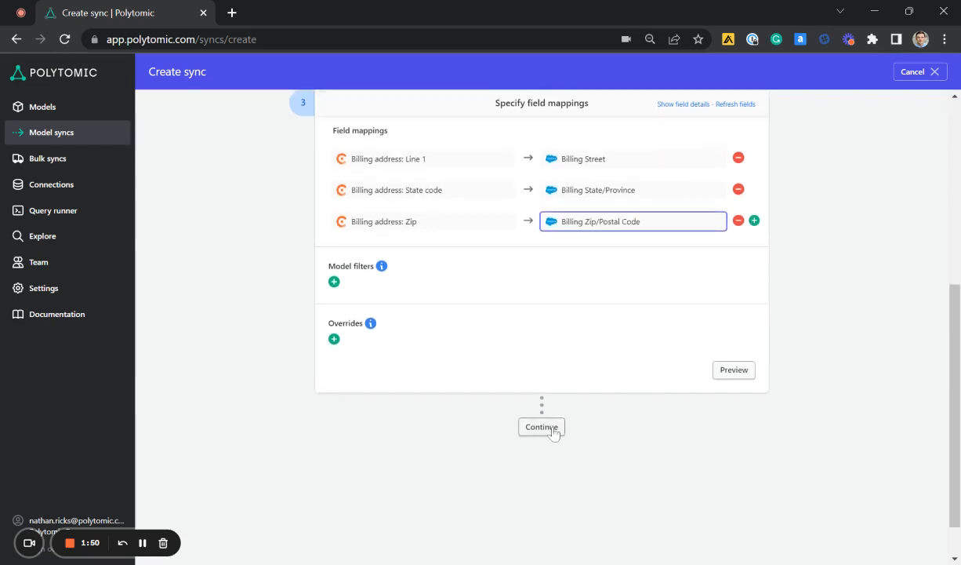
pyautogui.click(542, 427)
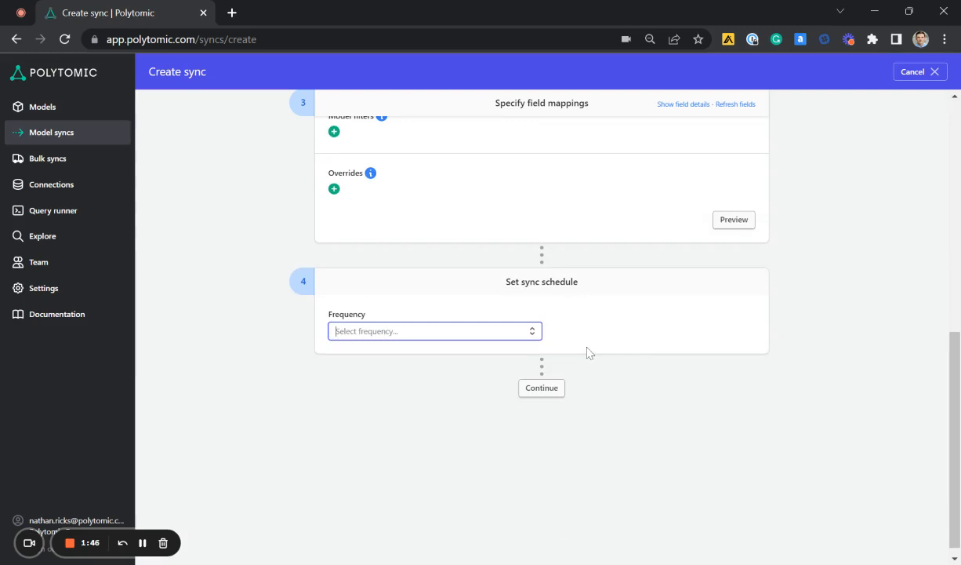
pyautogui.click(511, 332)
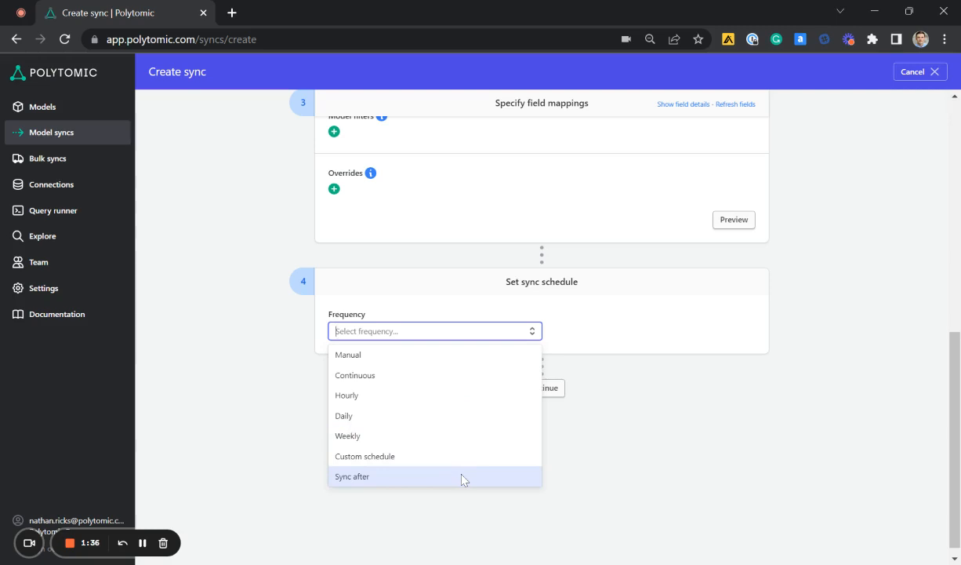
pyautogui.click(508, 383)
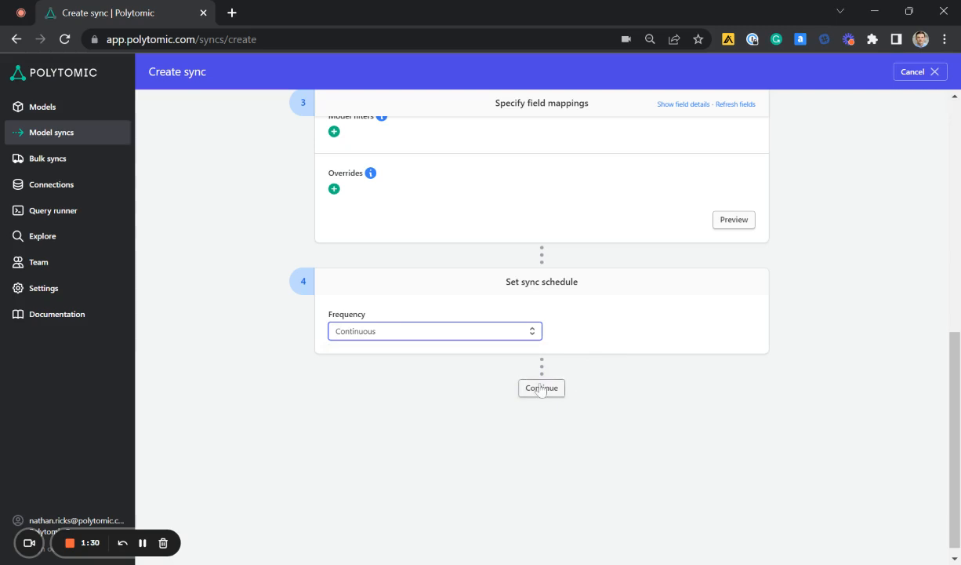
pyautogui.click(540, 388)
# Review the sync summary and save the Salesforce Accounts sync.
pyautogui.scroll(-3, 704, 345)
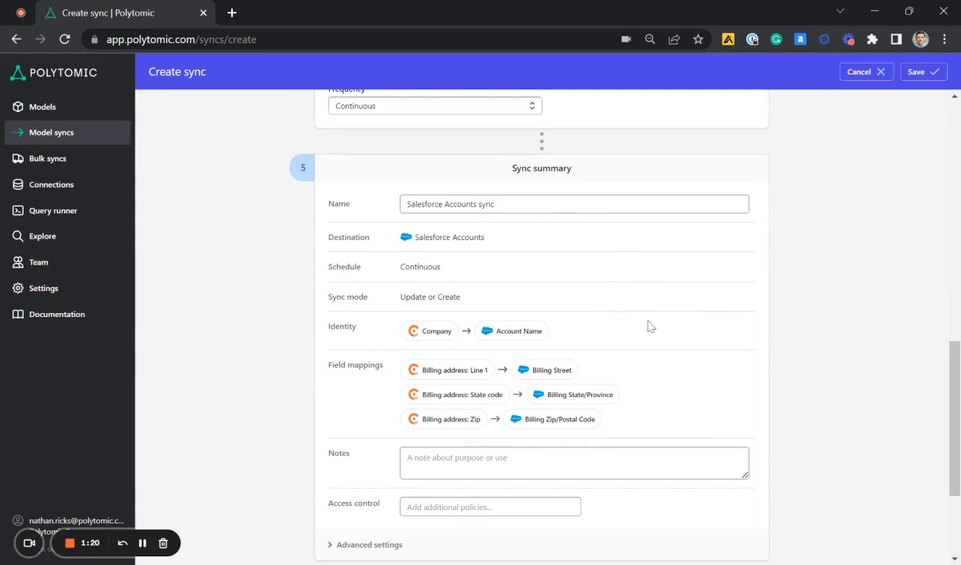
pyautogui.scroll(-2, 674, 332)
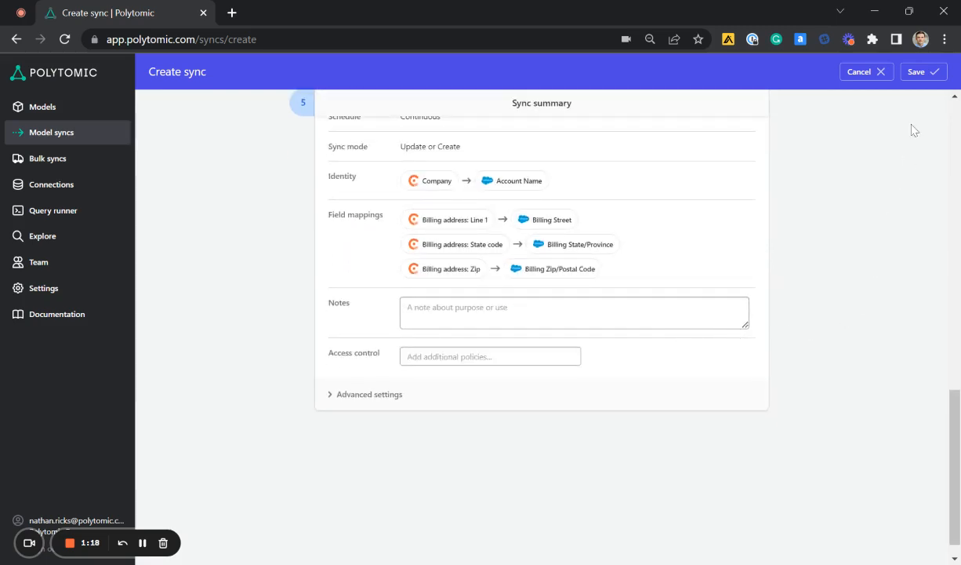
pyautogui.click(920, 78)
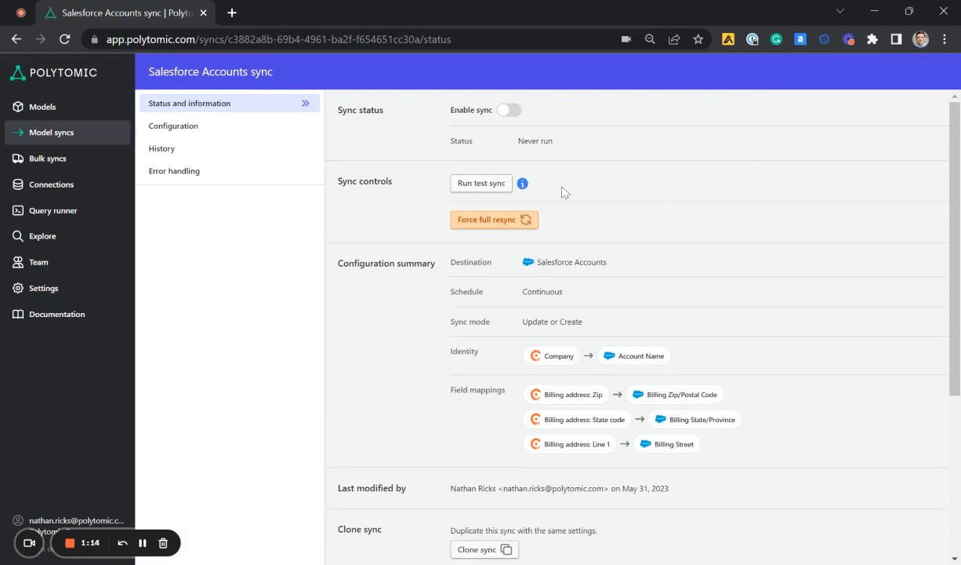
pyautogui.moveTo(523, 186)
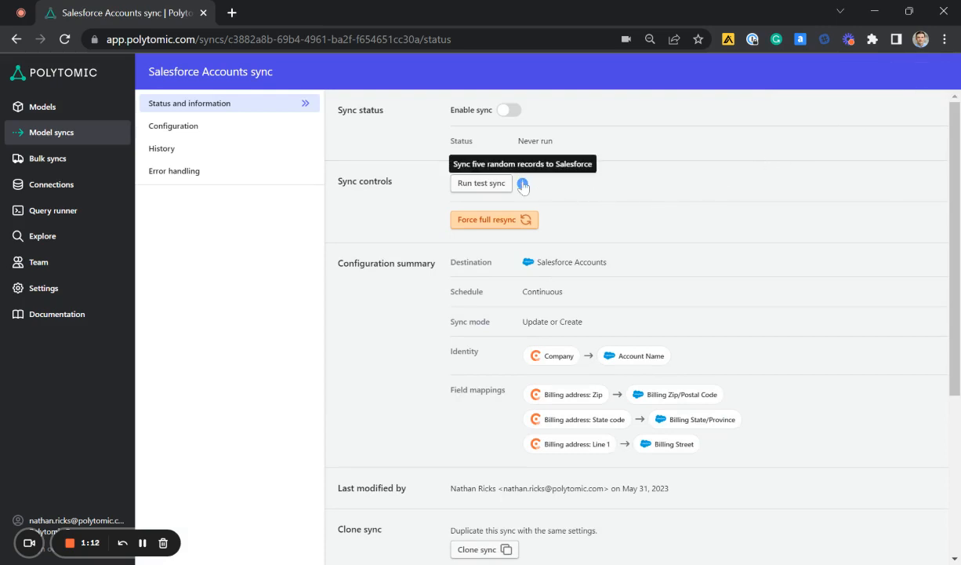